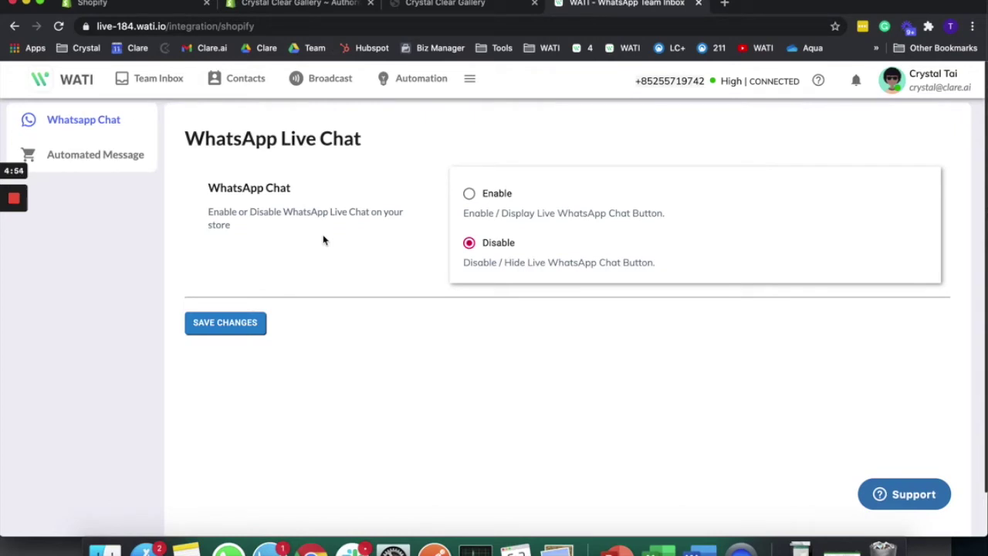
# Step: Enable the store's WhatsApp chat button
pyautogui.click(454, 10)
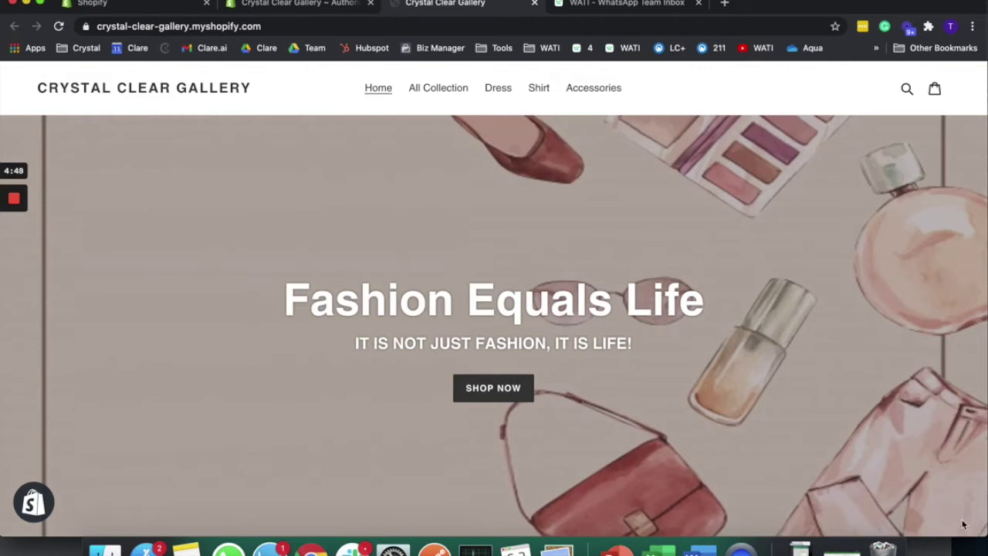
pyautogui.click(586, 6)
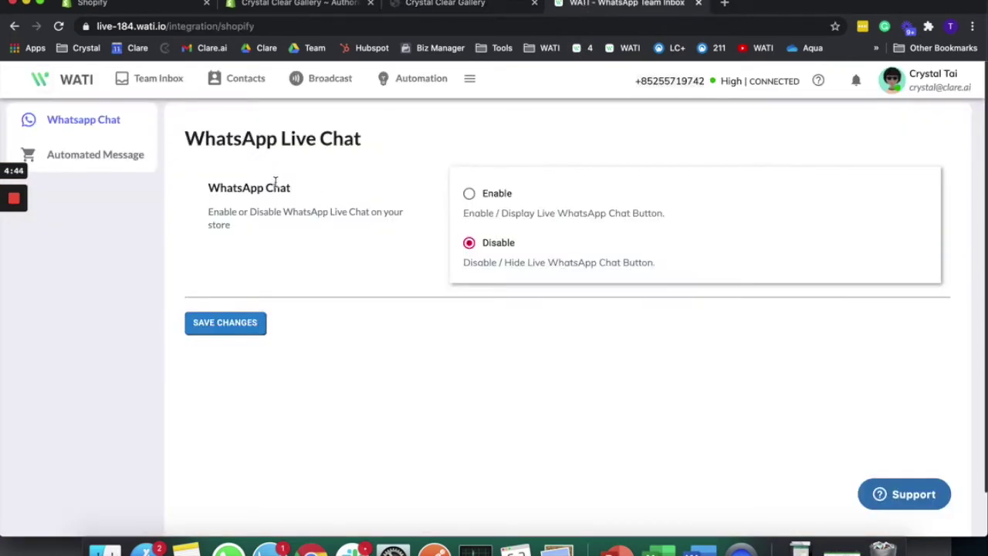
pyautogui.click(468, 196)
pyautogui.scroll(-5, 491, 371)
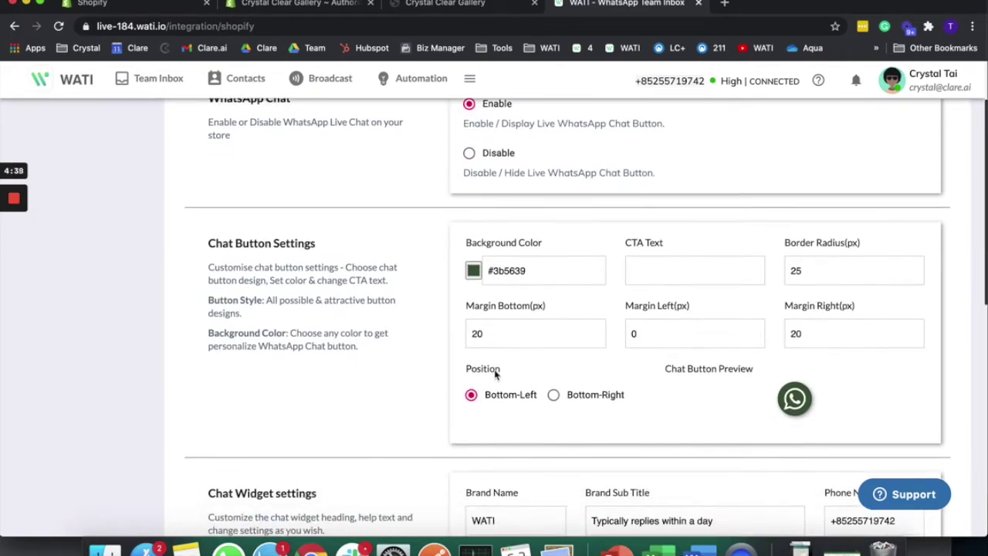
pyautogui.scroll(-1, 543, 275)
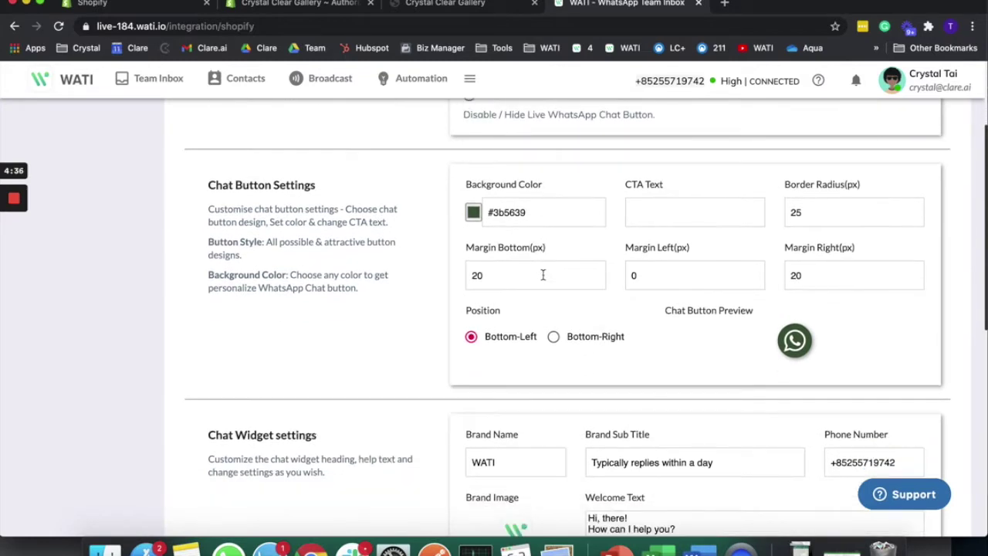
pyautogui.moveTo(207, 188); pyautogui.dragTo(326, 195)
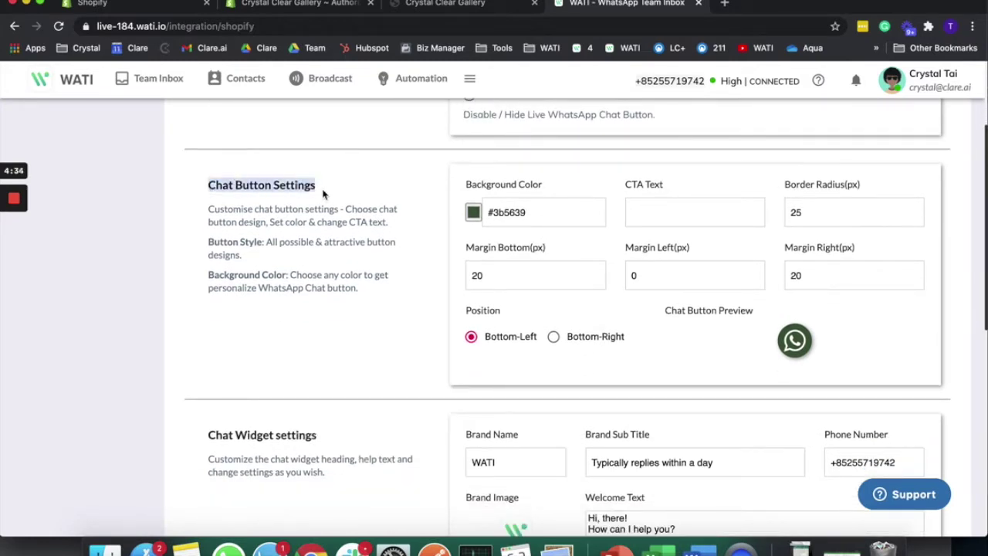
pyautogui.click(334, 196)
# Step: Set the chat button background color to green #299c21
pyautogui.click(473, 214)
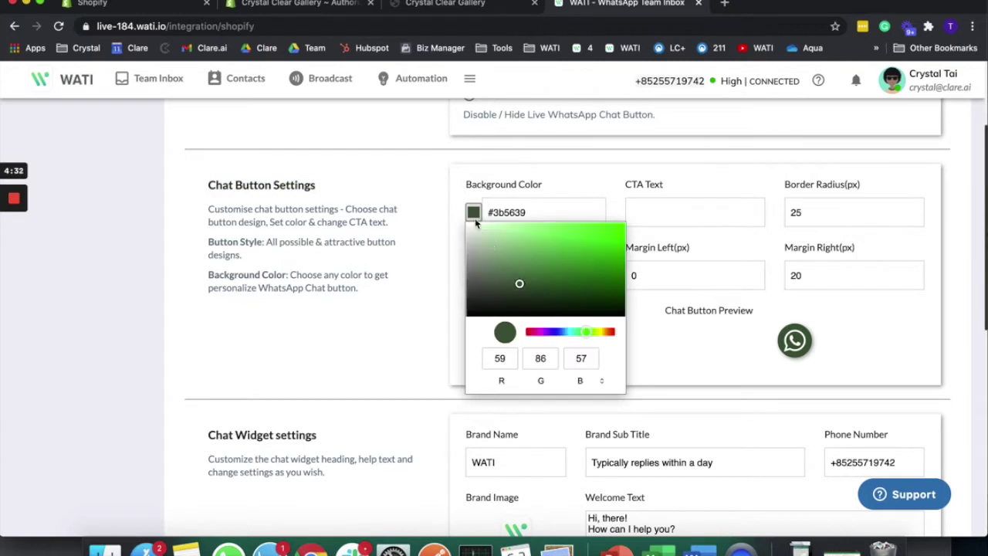
pyautogui.moveTo(532, 275); pyautogui.dragTo(585, 267)
pyautogui.moveTo(516, 309)
pyautogui.mouseDown()
pyautogui.moveTo(592, 292)
pyautogui.moveTo(569, 304)
pyautogui.moveTo(495, 267)
pyautogui.moveTo(544, 247)
pyautogui.moveTo(591, 258)
pyautogui.mouseUp()
pyautogui.click(690, 352)
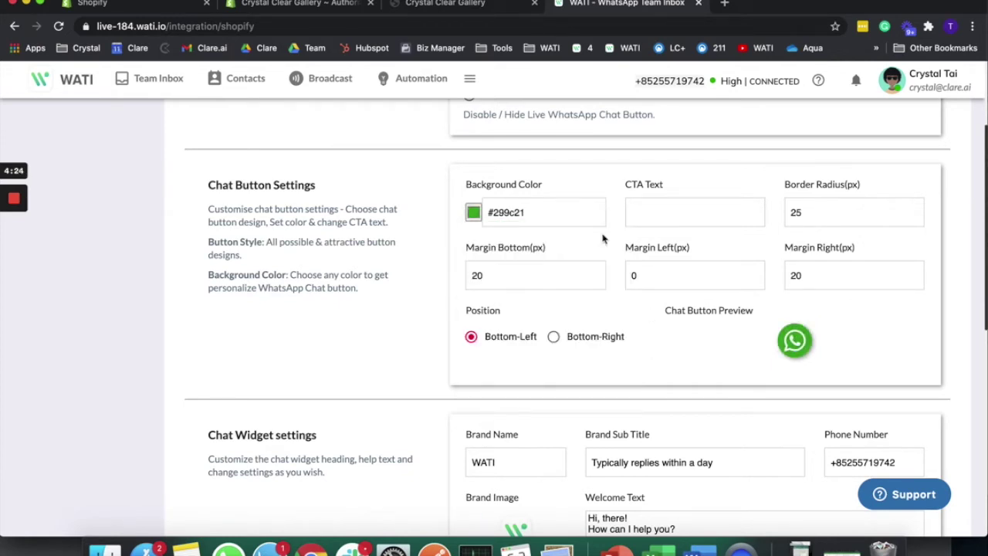
# Step: Set the chat button's CTA text to 'Support'
pyautogui.click(656, 215)
pyautogui.write('Support')
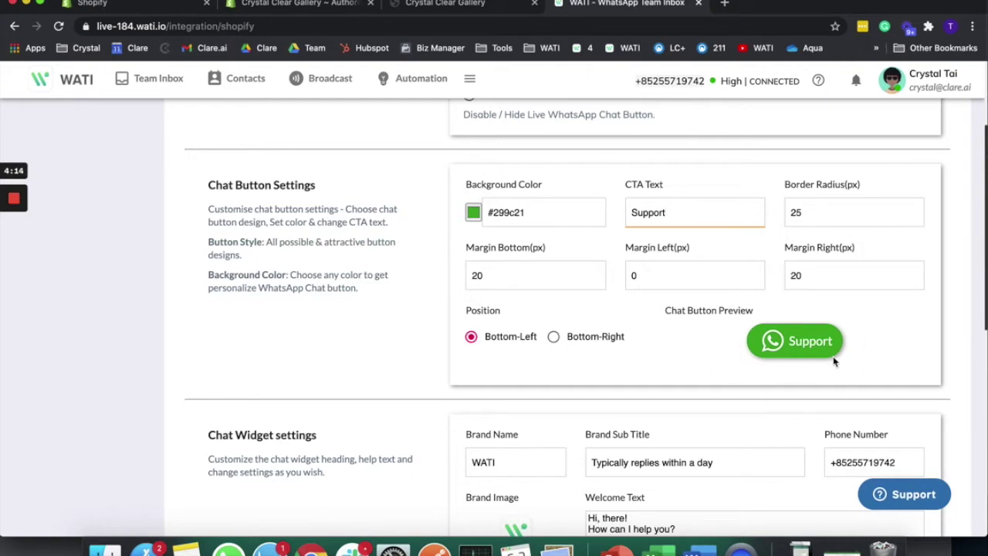
pyautogui.scroll(-1, 838, 345)
pyautogui.scroll(-1, 837, 345)
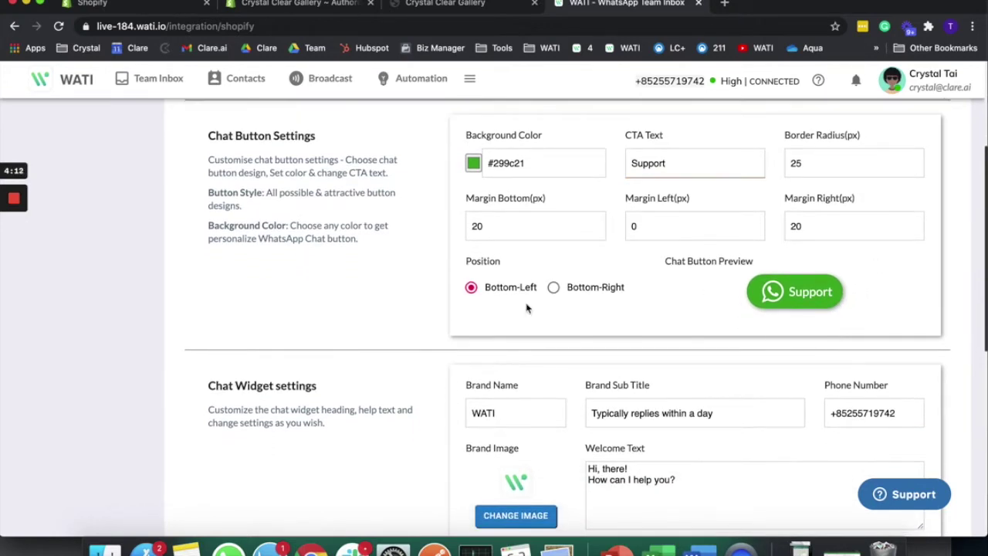
# Step: Place the chat button in the bottom-right position
pyautogui.click(554, 289)
pyautogui.scroll(-5, 638, 324)
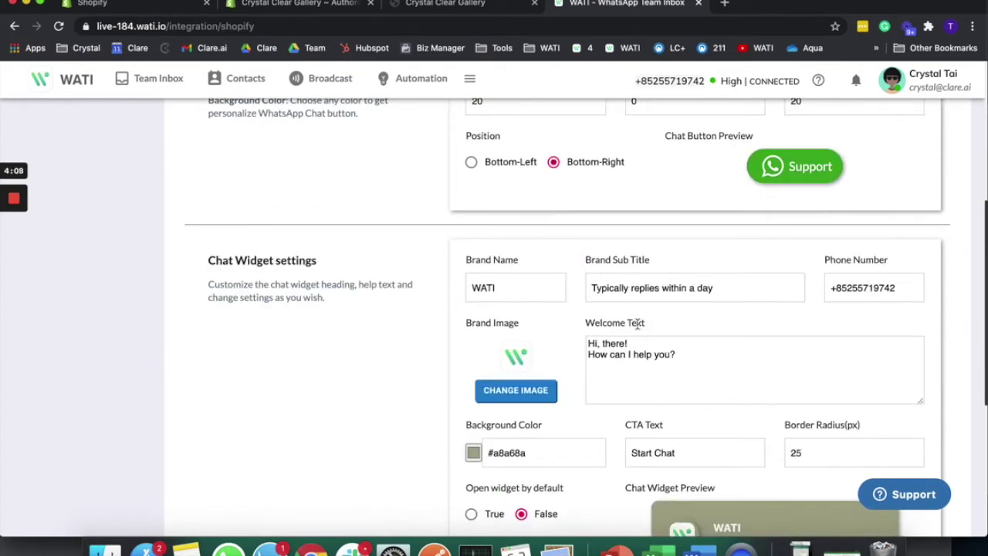
pyautogui.scroll(-4, 638, 325)
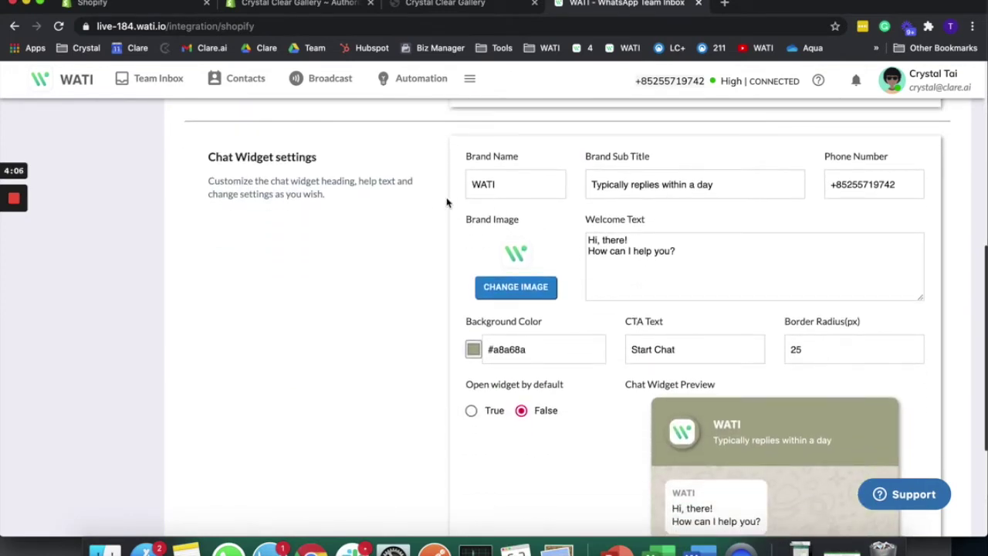
pyautogui.moveTo(209, 157); pyautogui.dragTo(393, 159)
pyautogui.click(393, 159)
pyautogui.scroll(-3, 401, 232)
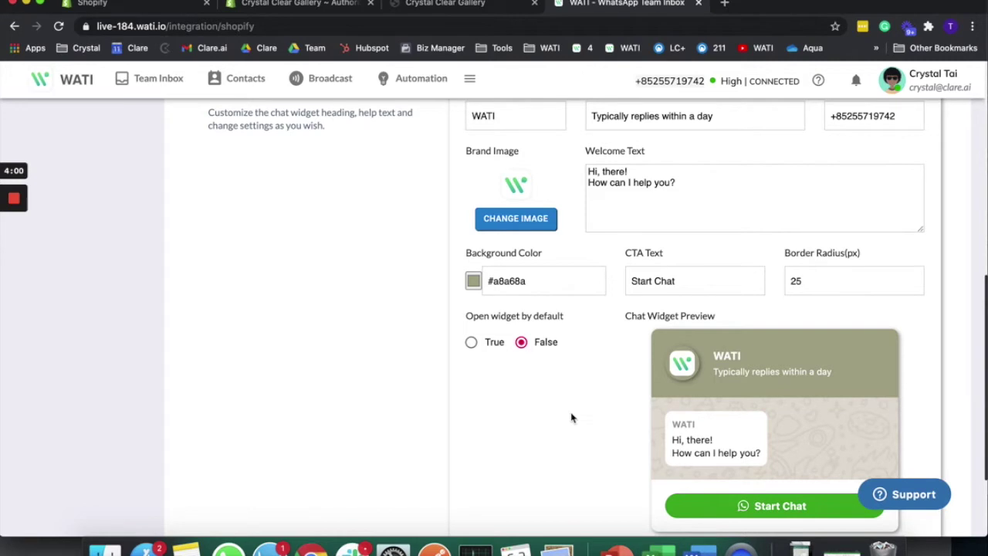
pyautogui.scroll(1, 571, 414)
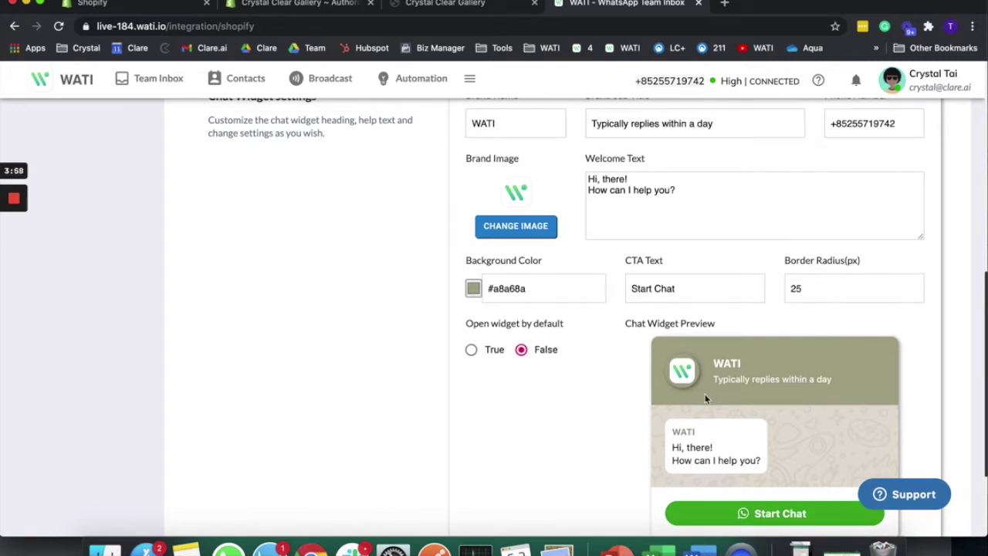
# Step: Change the welcome text to 'Hi, there! How can I help you today?'
pyautogui.click(493, 14)
pyautogui.click(592, 7)
pyautogui.scroll(2, 499, 499)
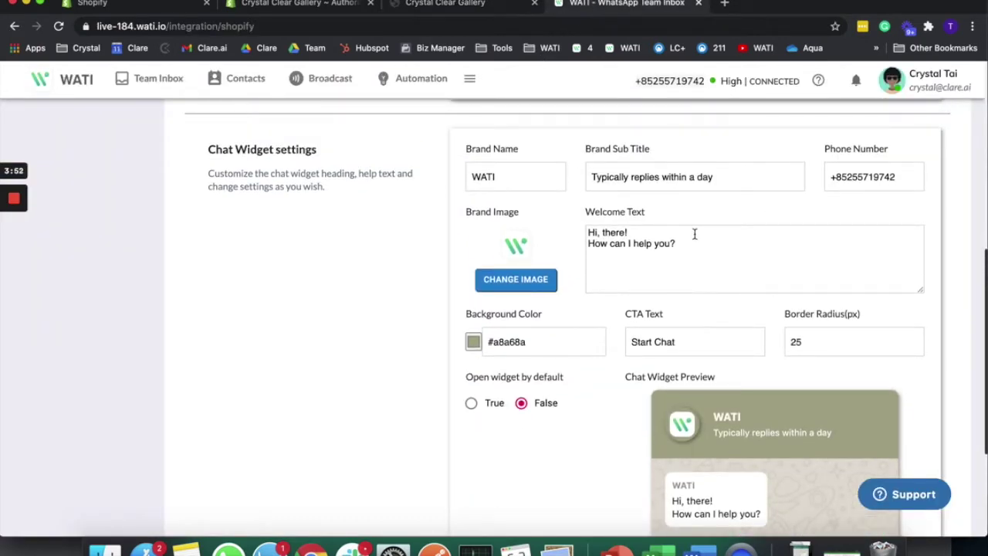
pyautogui.moveTo(580, 224); pyautogui.dragTo(679, 250)
pyautogui.click(678, 251)
pyautogui.press('Left')
pyautogui.write('today')
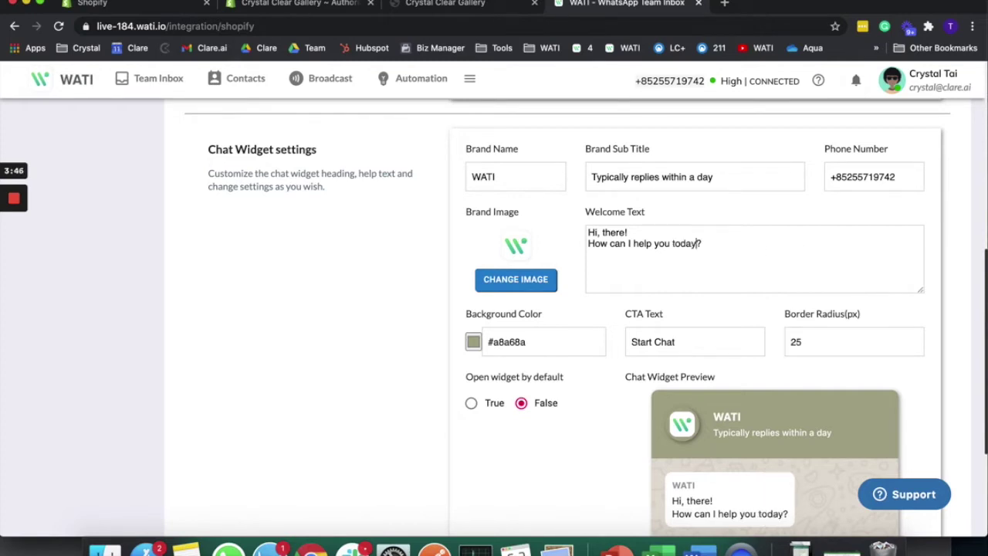
# Step: Save the chat button and widget settings
pyautogui.scroll(-2, 772, 464)
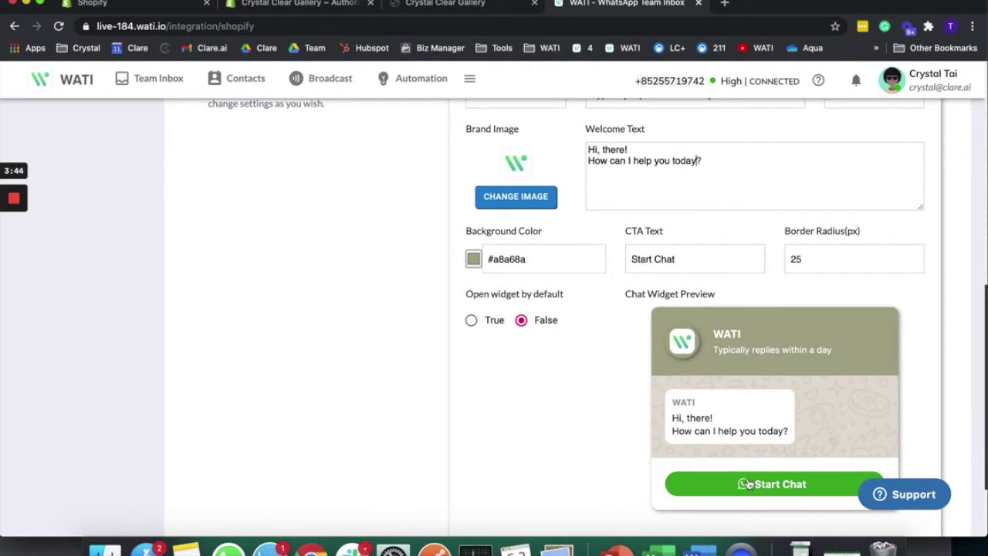
pyautogui.scroll(2, 557, 305)
pyautogui.scroll(-3, 557, 307)
pyautogui.scroll(-3, 558, 307)
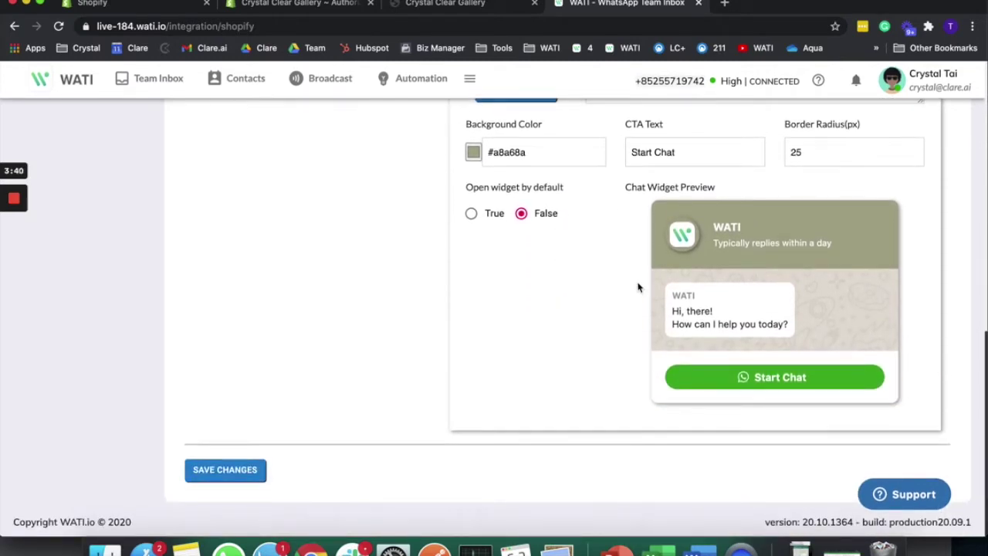
pyautogui.click(253, 470)
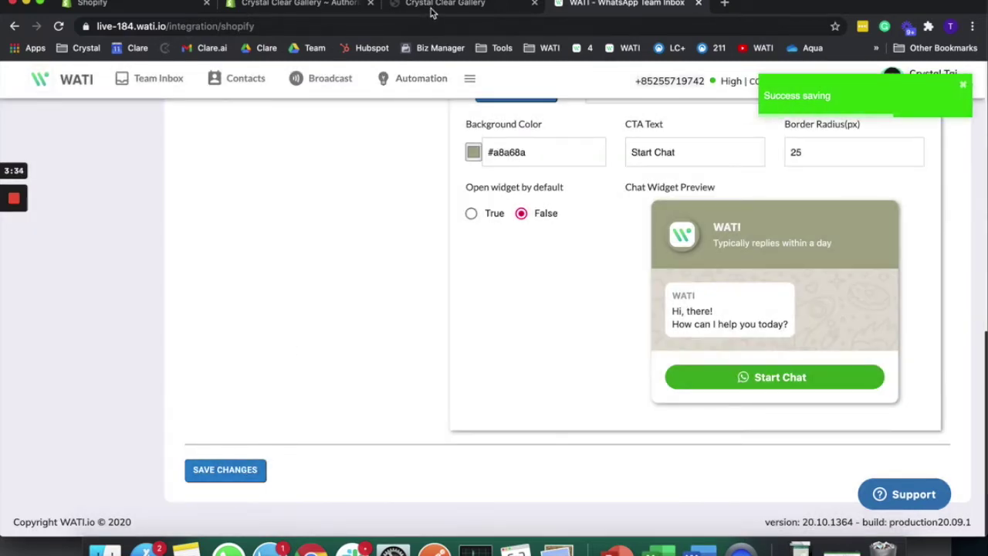
pyautogui.click(432, 10)
# Step: Reload the storefront, open the green Support button's widget, and start a WhatsApp chat
pyautogui.click(59, 31)
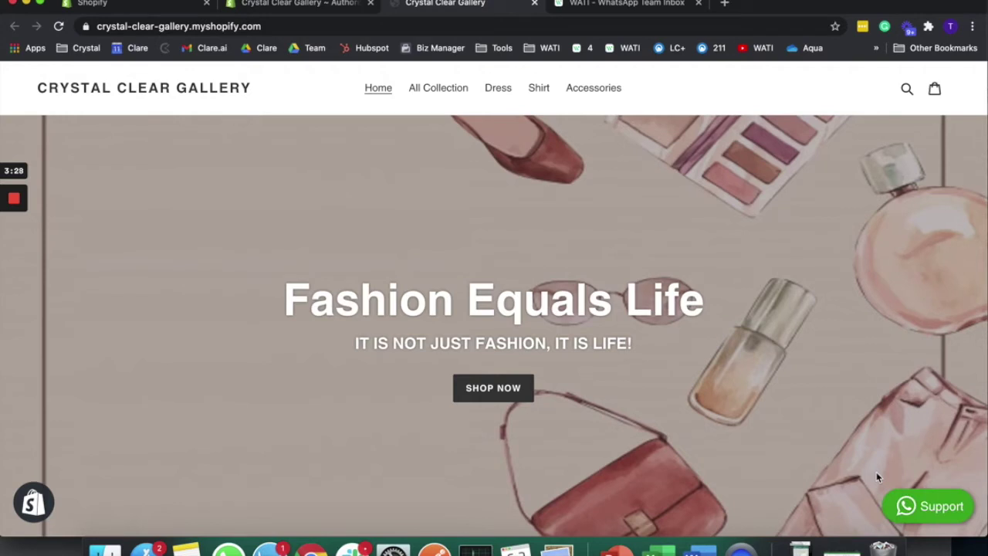
pyautogui.click(940, 506)
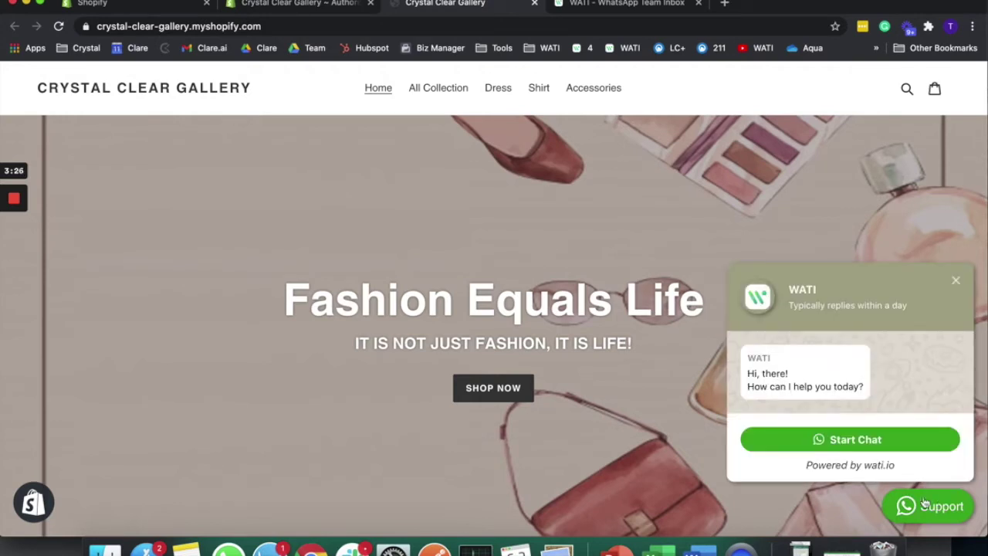
pyautogui.click(855, 440)
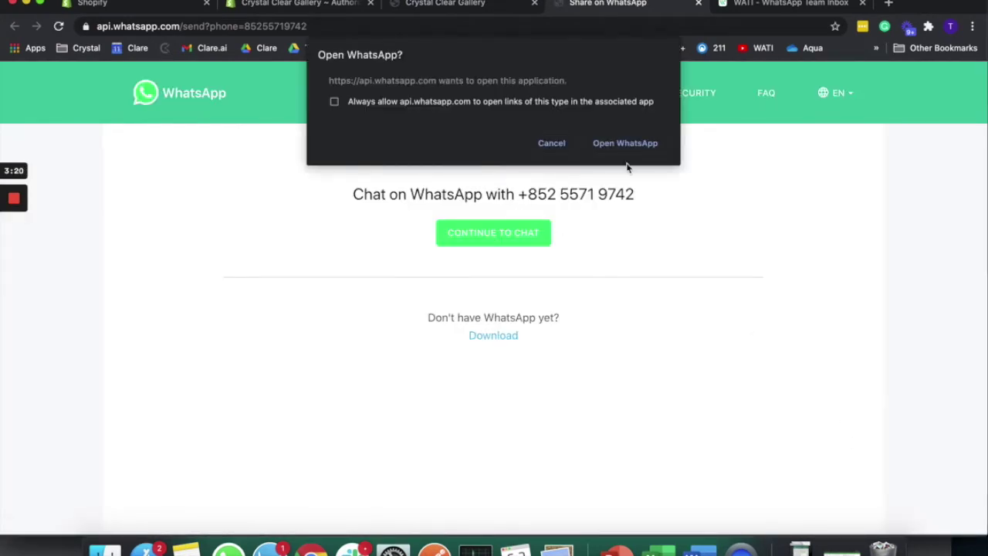
# Step: Open the chat in WhatsApp desktop and send 'Hi' to WATI Test ENV 184
pyautogui.click(626, 144)
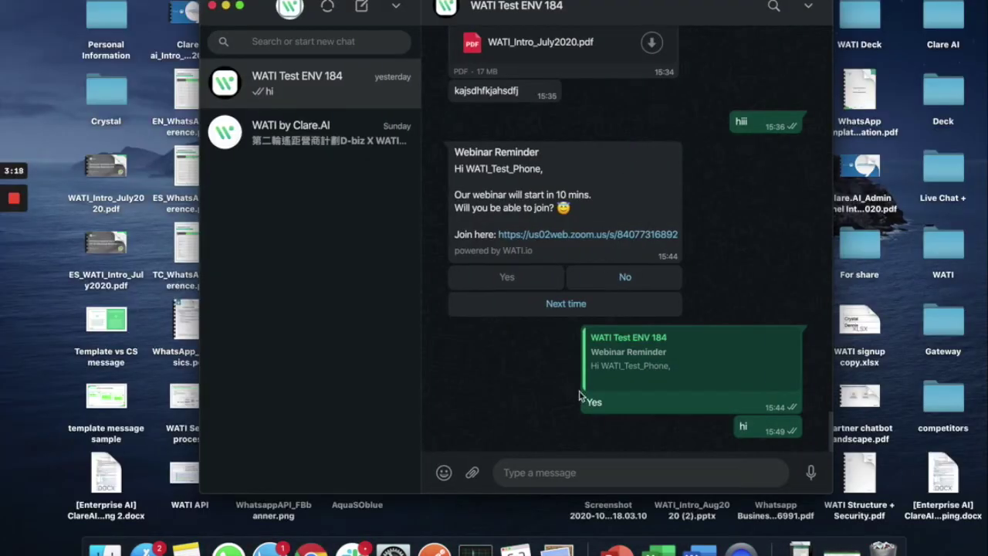
pyautogui.write('Hi')
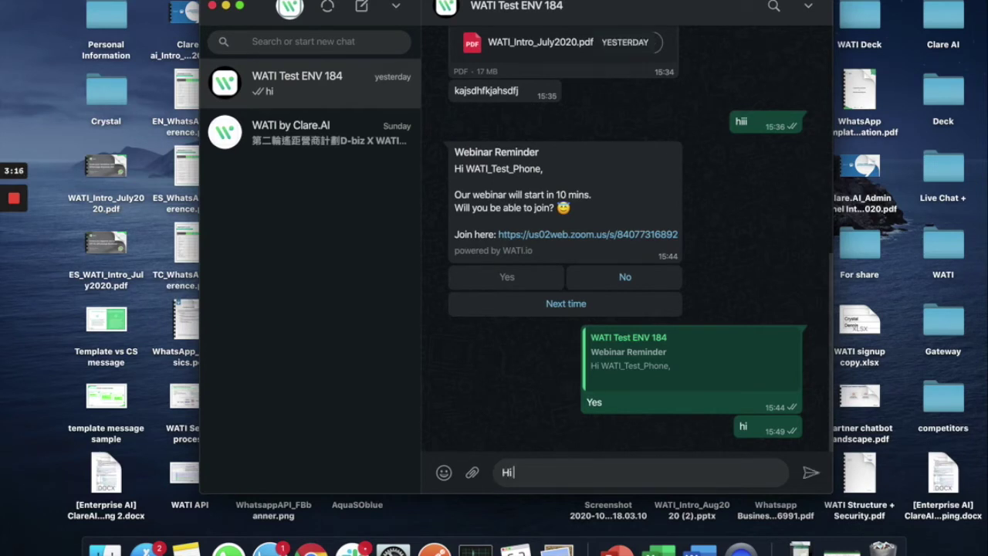
pyautogui.press('Return')
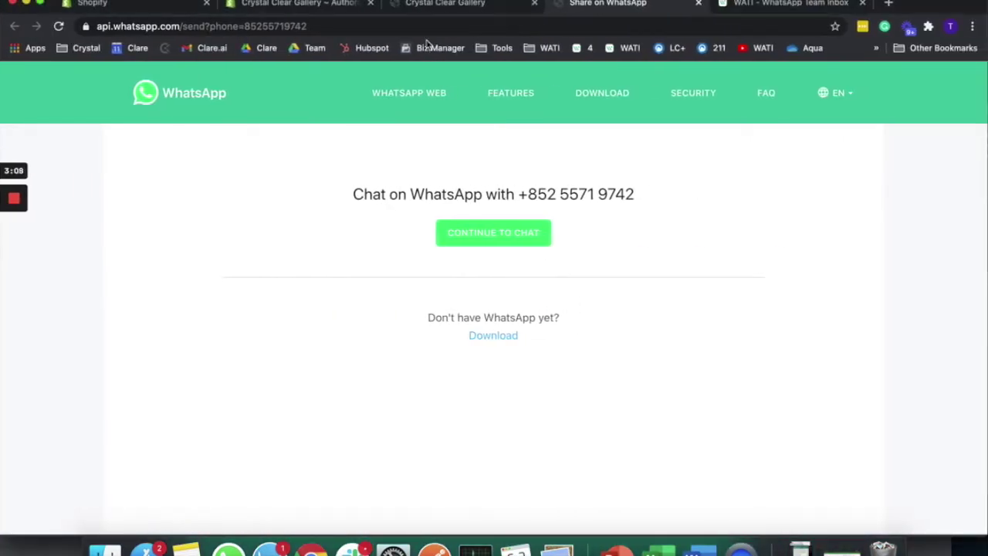
# Step: Return to WATI and open Shopify Automated Message, showing the abandoned recovery template
pyautogui.click(413, 4)
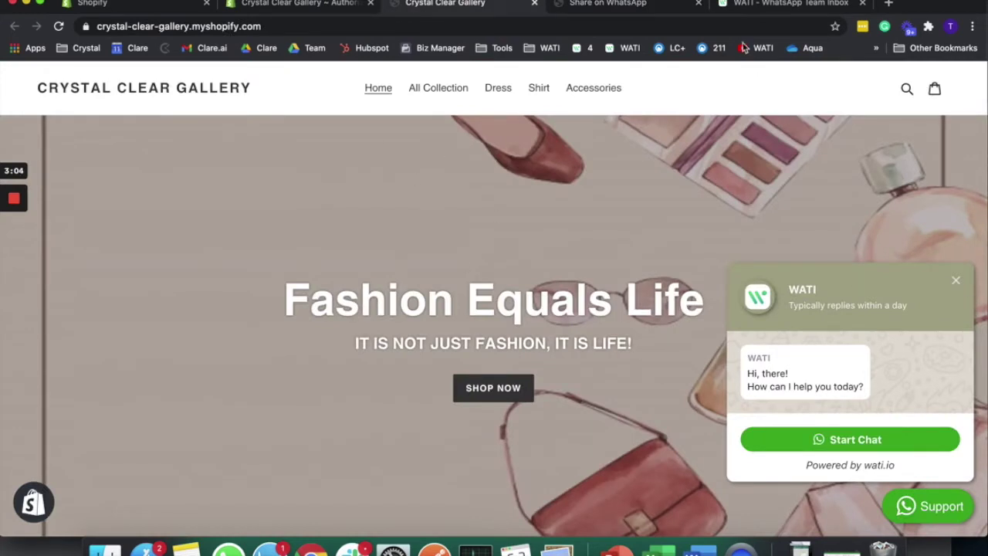
pyautogui.click(644, 4)
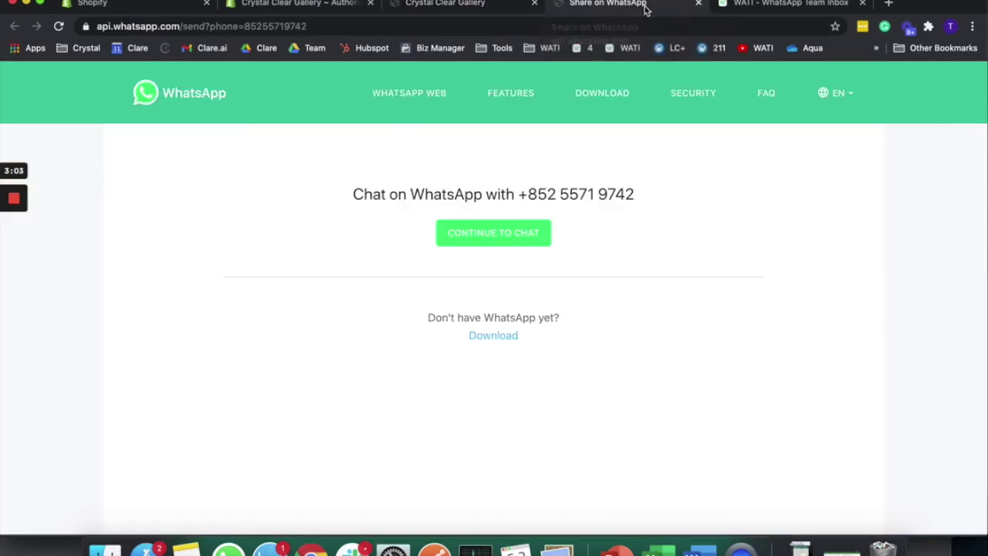
pyautogui.click(743, 6)
pyautogui.scroll(10, 725, 229)
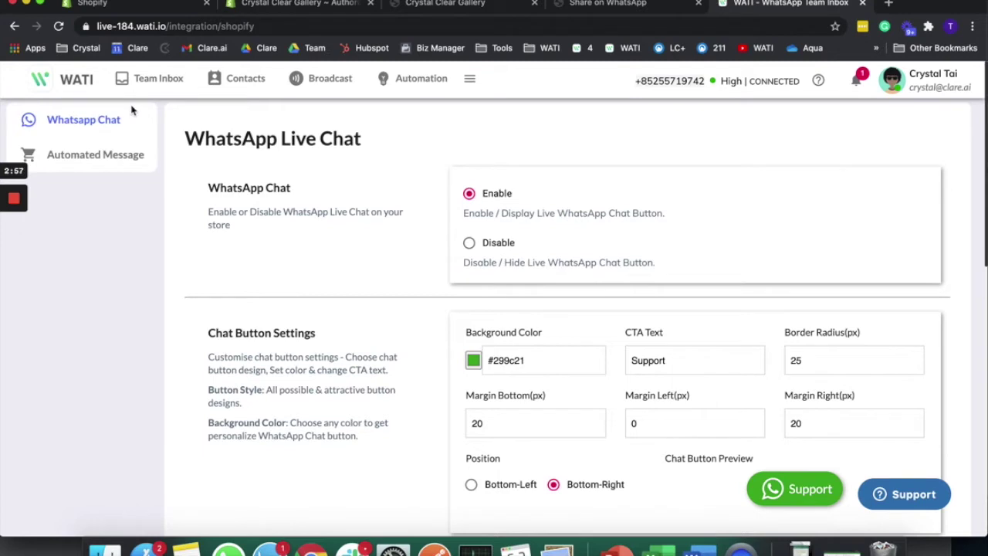
pyautogui.click(129, 163)
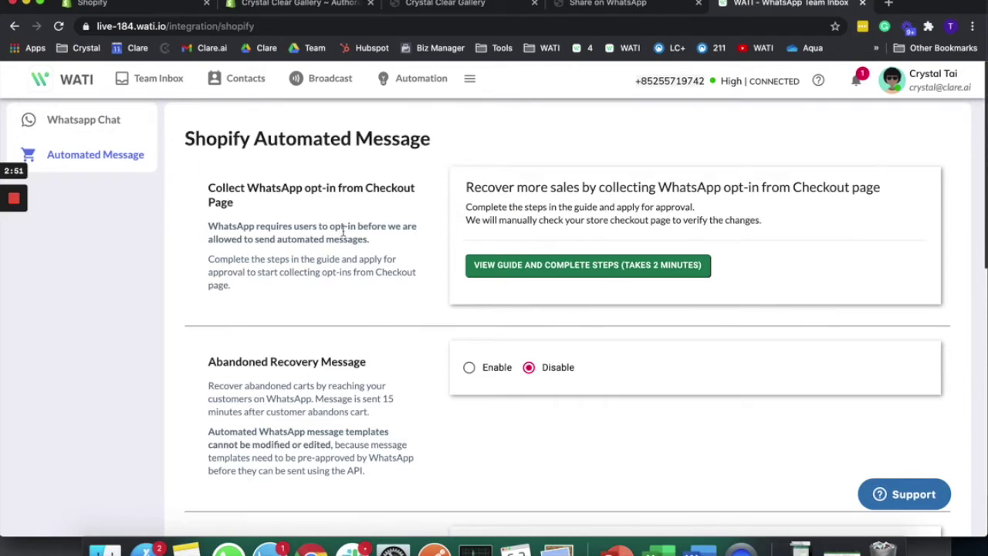
pyautogui.scroll(-5, 363, 240)
pyautogui.scroll(-5, 369, 246)
pyautogui.scroll(5, 369, 245)
pyautogui.scroll(5, 369, 246)
pyautogui.click(12, 202)
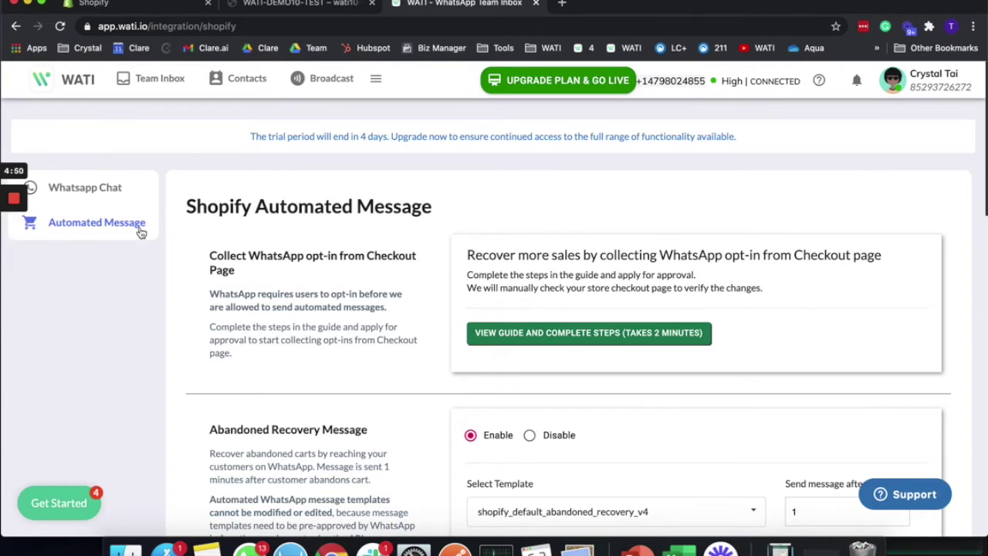
# Step: Read steps 1–3 of the checkout opt-in guide, close it, and switch to Shopify admin
pyautogui.moveTo(186, 207); pyautogui.dragTo(430, 225)
pyautogui.click(430, 226)
pyautogui.scroll(-2, 429, 247)
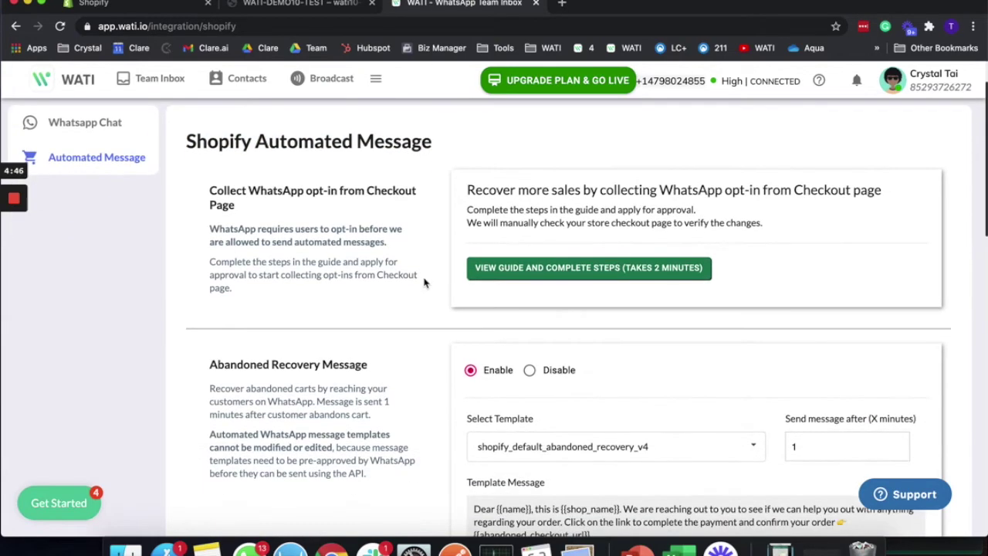
pyautogui.click(534, 275)
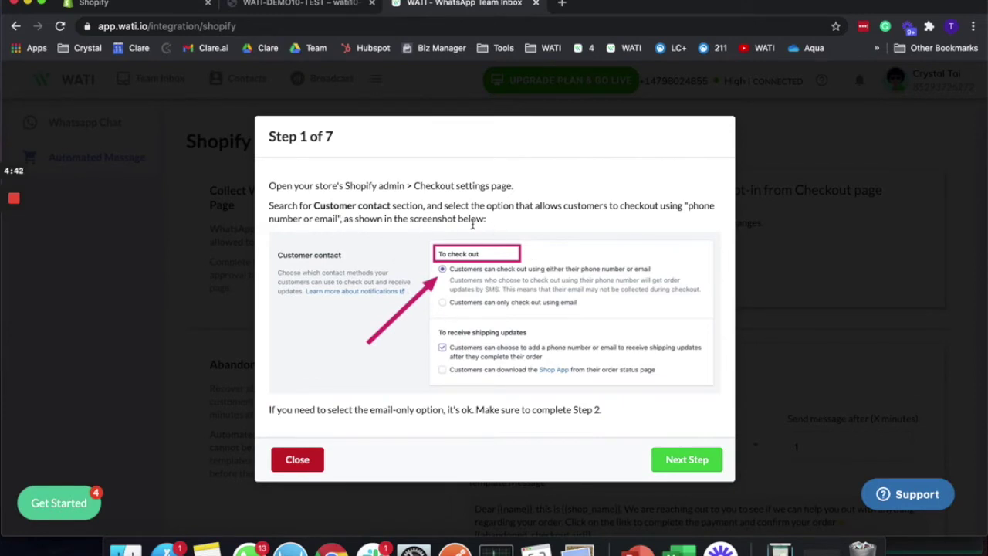
pyautogui.click(655, 461)
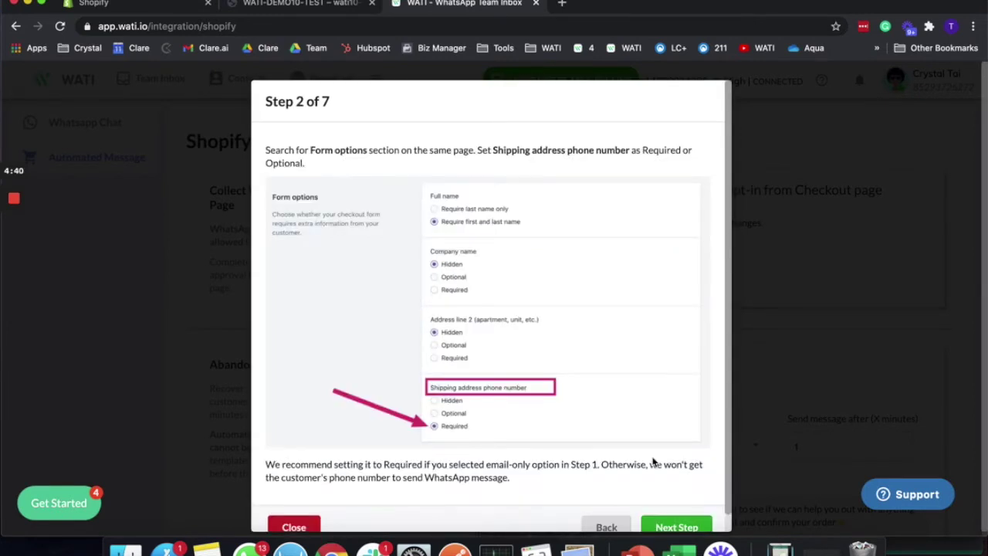
pyautogui.scroll(-1, 530, 436)
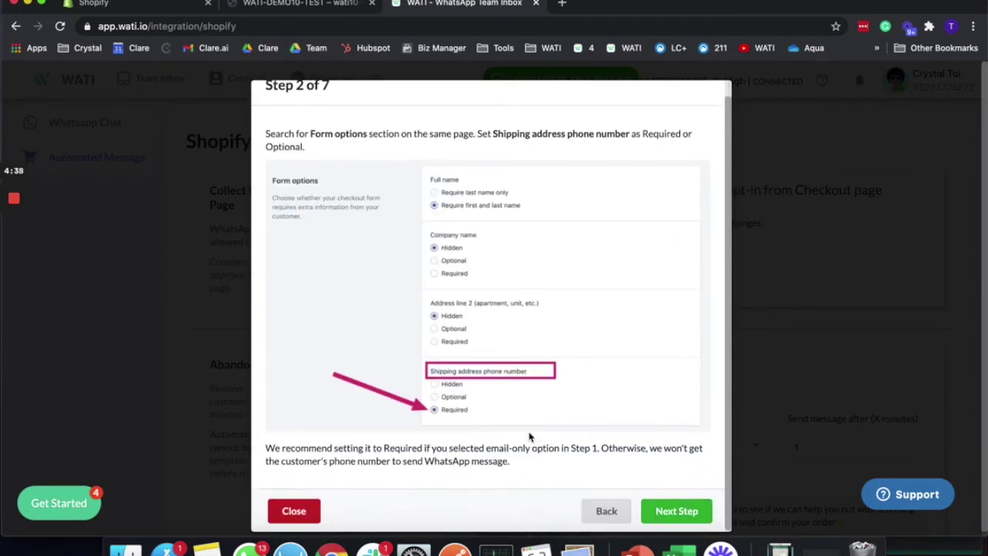
pyautogui.click(676, 510)
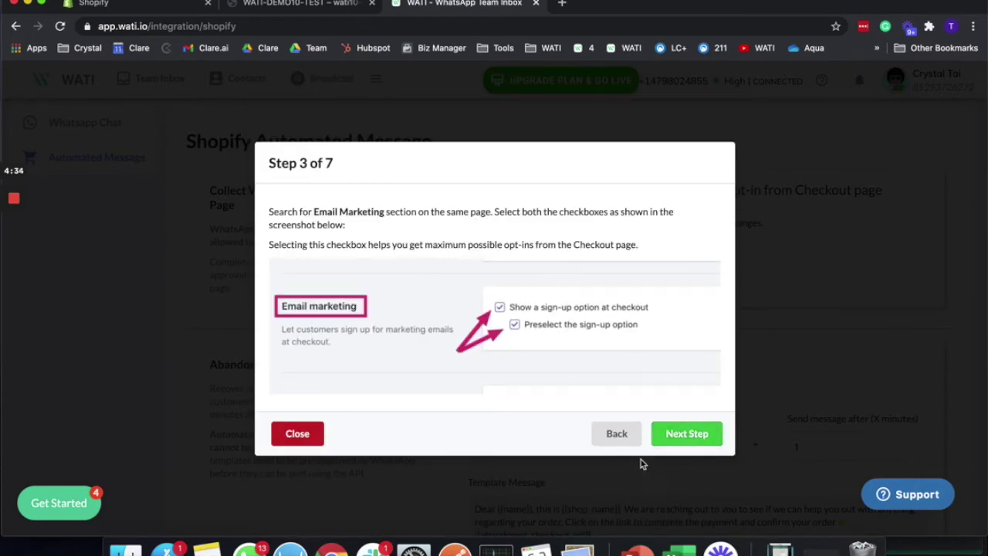
pyautogui.click(297, 435)
pyautogui.click(130, 11)
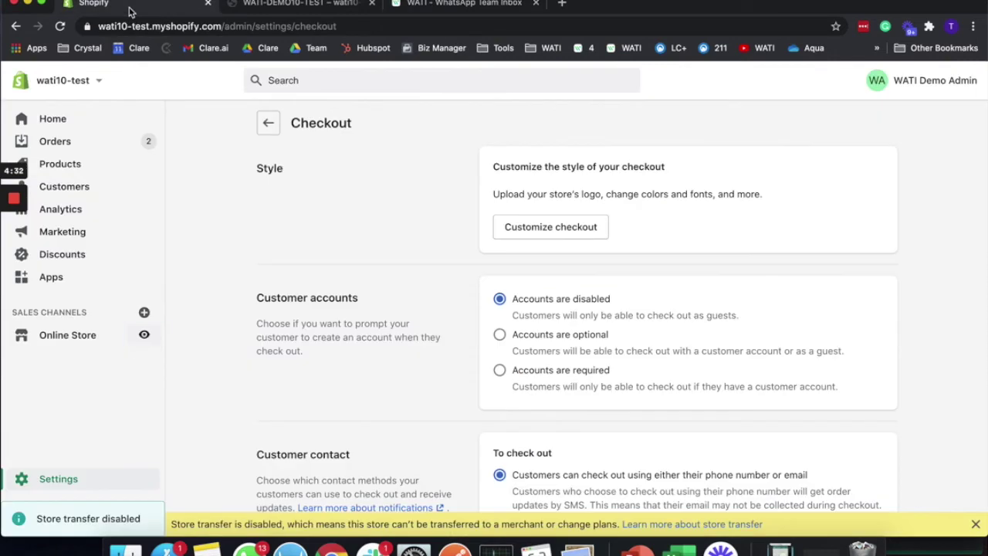
# Step: Check that Shopify's Checkout settings allow phone or email contact, then return to WATI
pyautogui.click(54, 478)
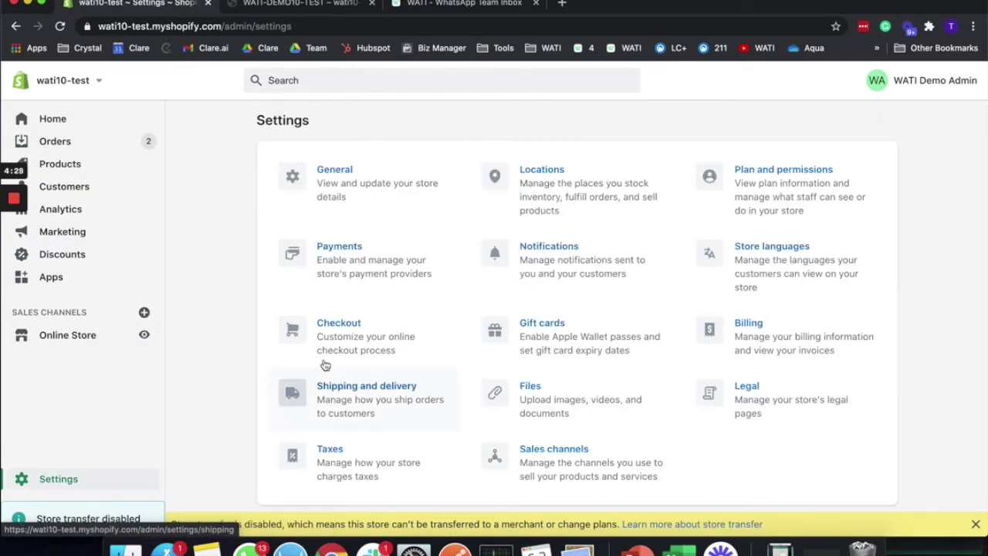
pyautogui.click(339, 324)
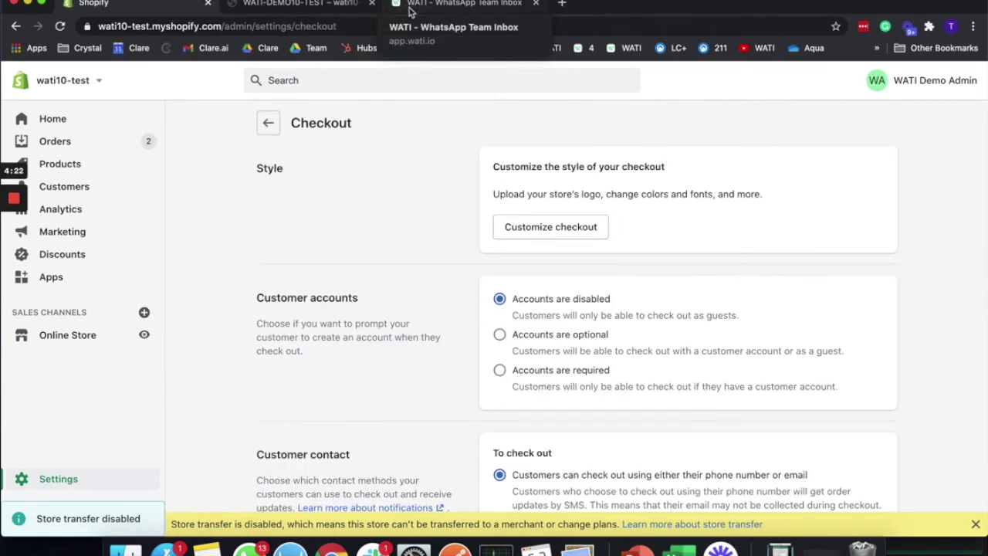
pyautogui.click(455, 4)
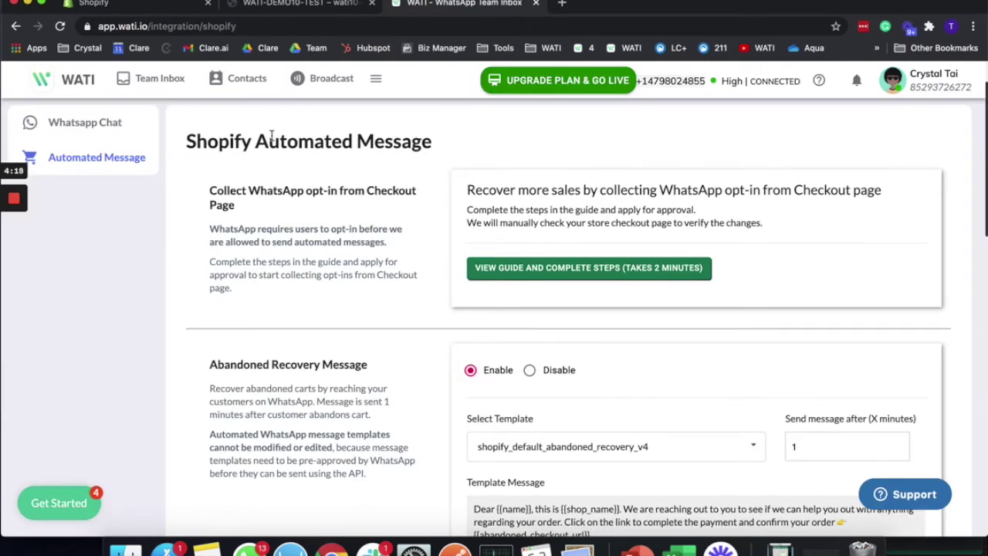
pyautogui.scroll(-5, 334, 330)
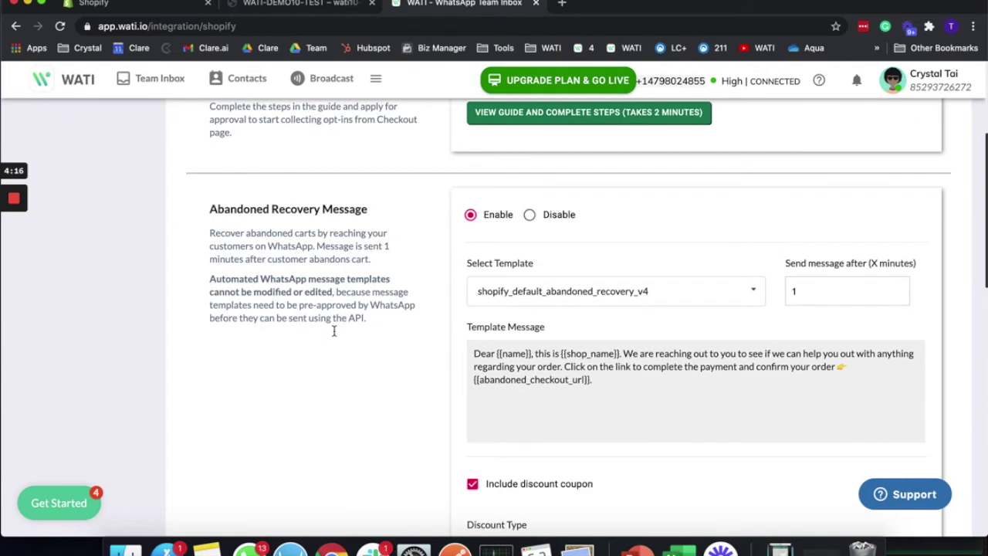
pyautogui.scroll(-1, 332, 355)
pyautogui.click(494, 262)
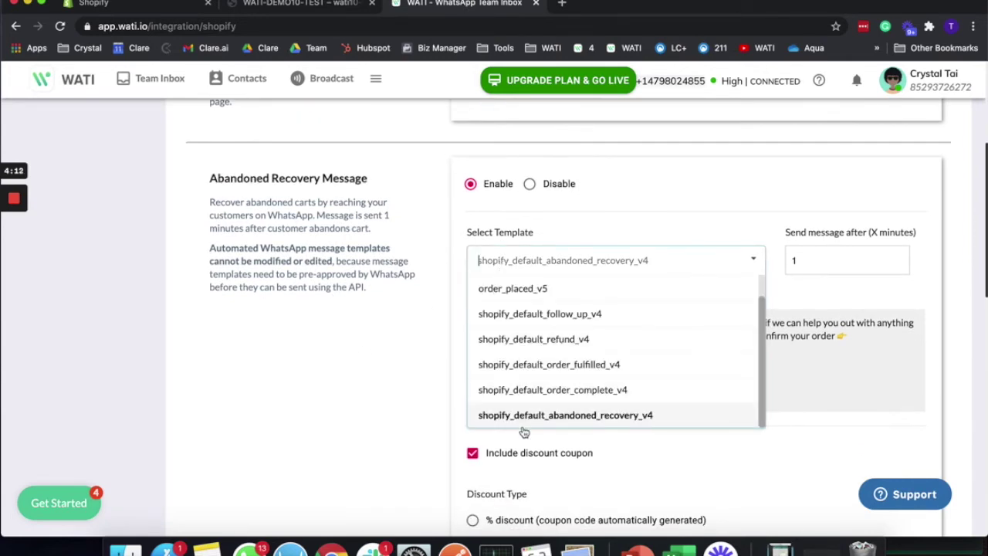
pyautogui.click(306, 400)
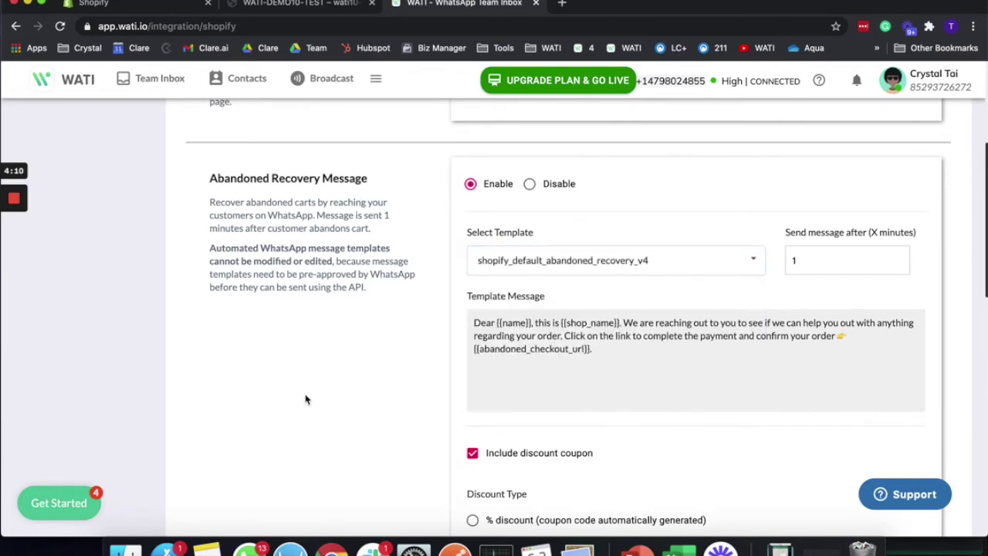
pyautogui.rightClick(224, 215)
pyautogui.click(210, 188)
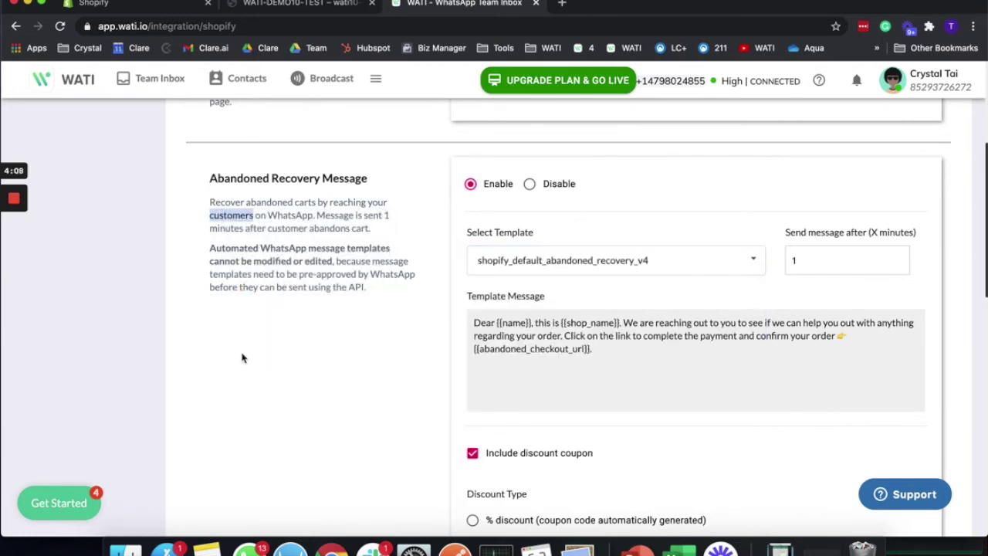
pyautogui.click(242, 357)
pyautogui.scroll(-3, 243, 358)
pyautogui.scroll(-5, 242, 358)
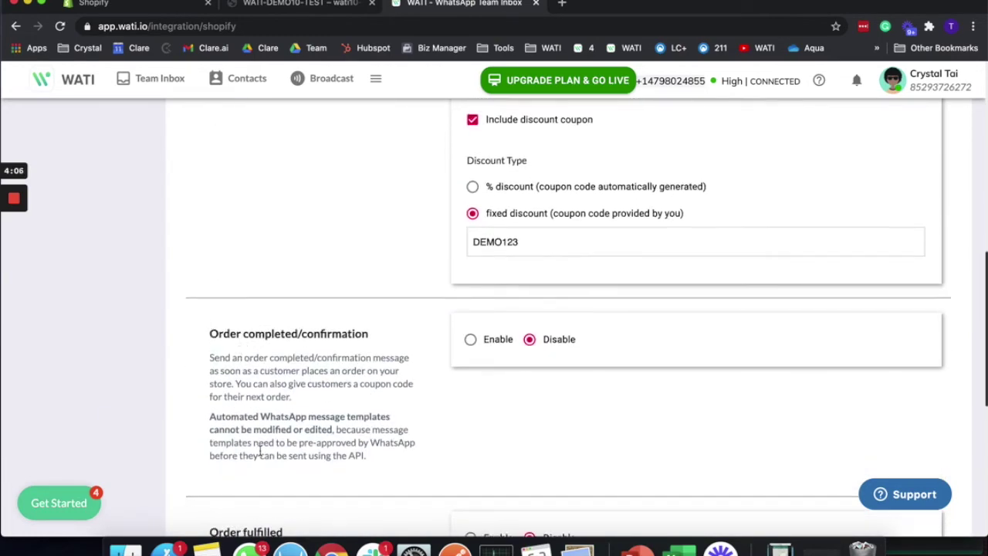
pyautogui.scroll(-3, 260, 450)
pyautogui.scroll(-1, 259, 450)
pyautogui.scroll(-3, 260, 455)
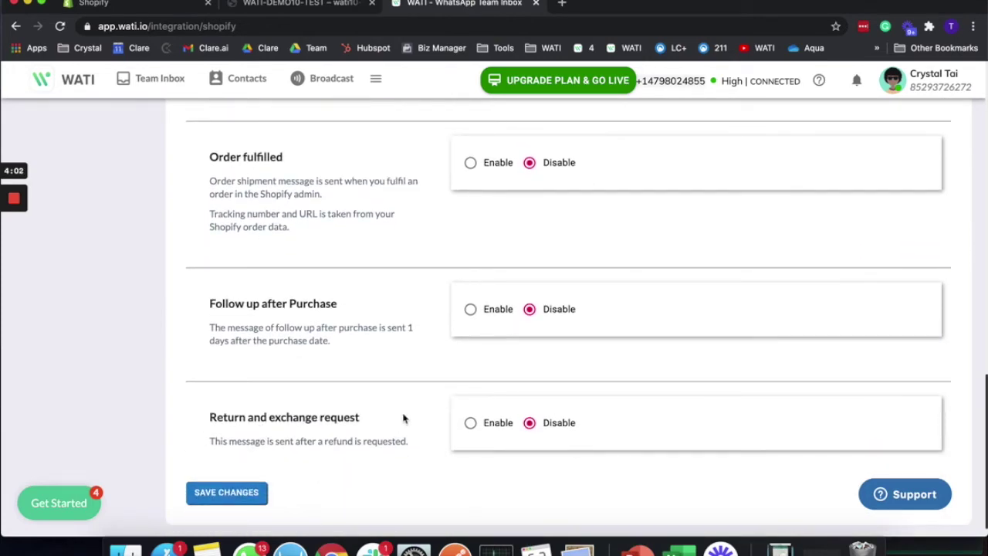
pyautogui.scroll(10, 325, 401)
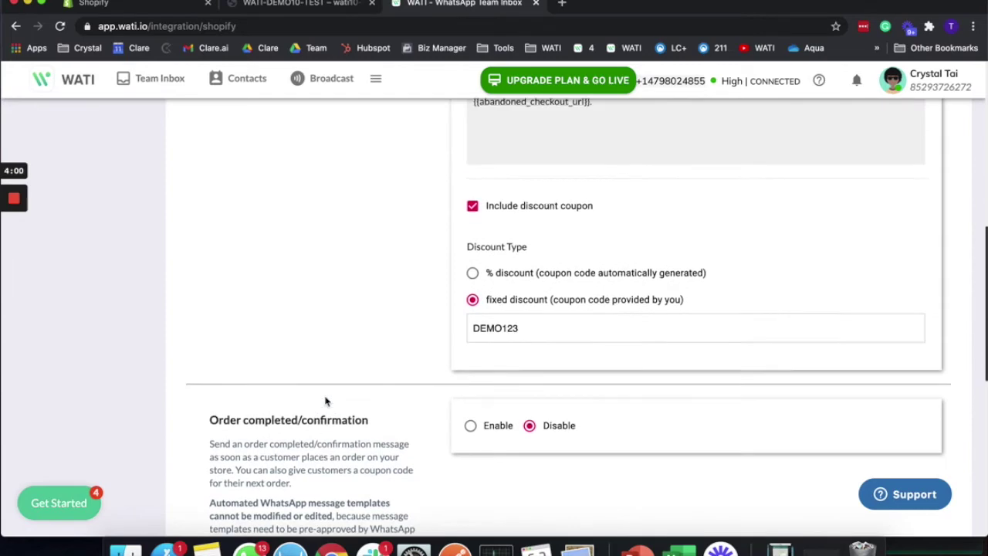
pyautogui.scroll(3, 325, 401)
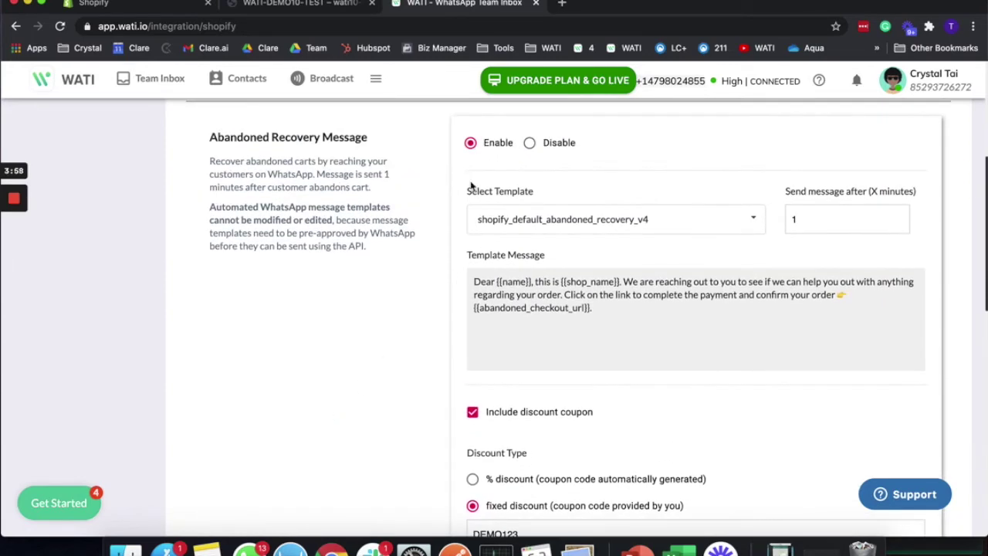
pyautogui.scroll(2, 471, 186)
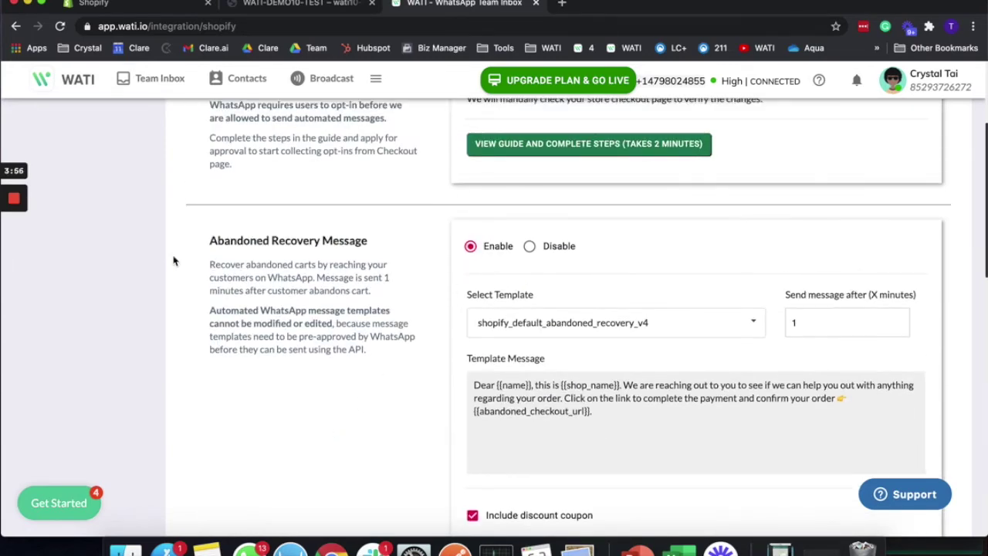
# Step: Add the Corbusier Shirt in size XS to the cart from the catalog
pyautogui.click(340, 3)
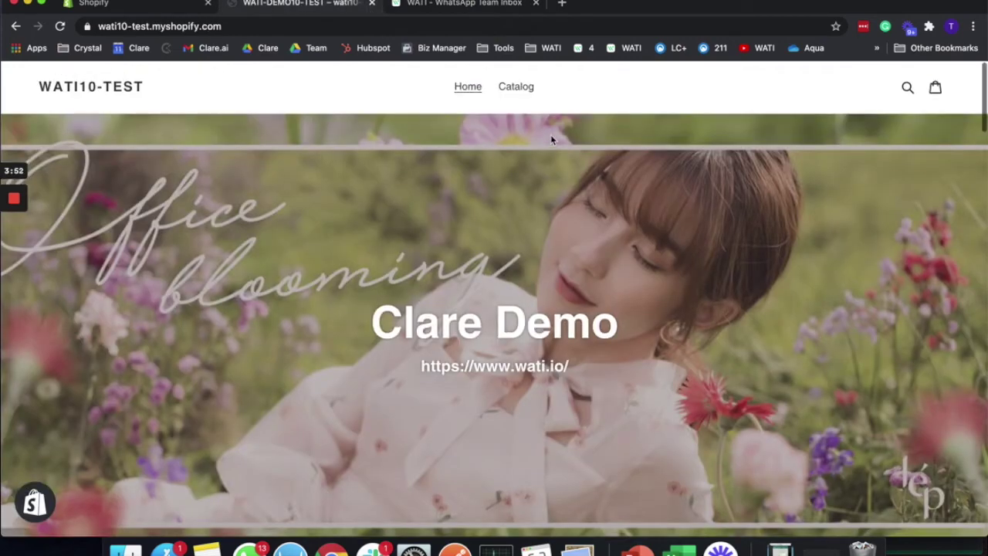
pyautogui.click(520, 88)
pyautogui.scroll(-2, 347, 410)
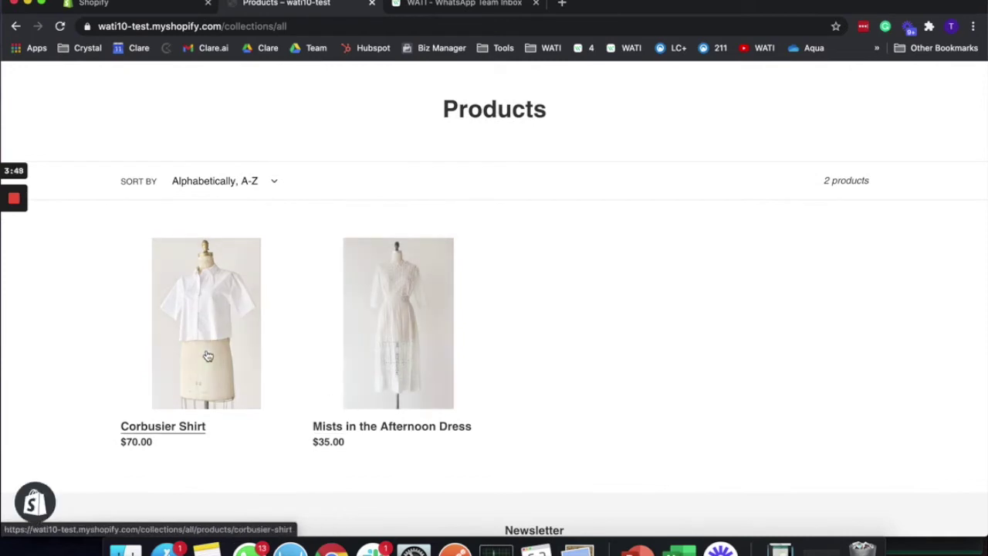
pyautogui.click(207, 355)
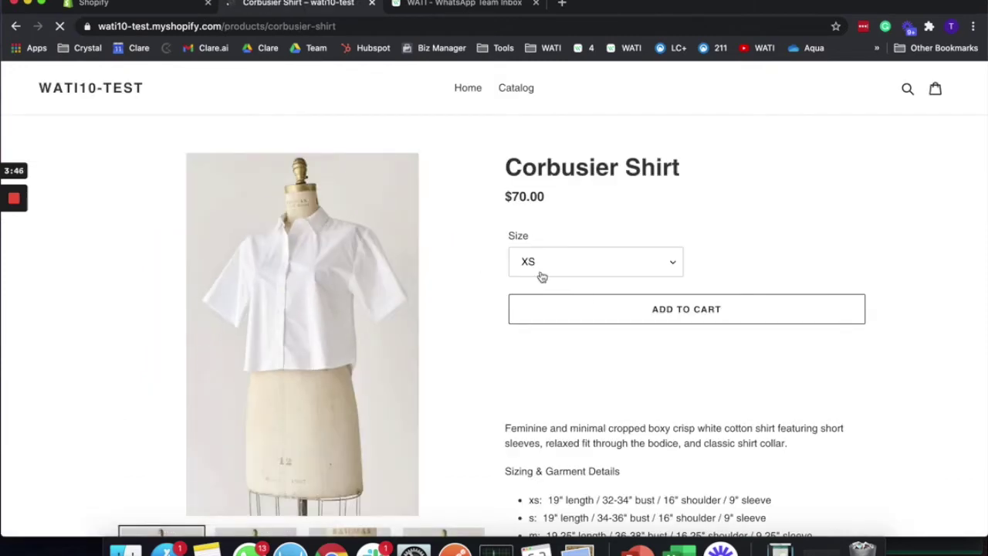
pyautogui.click(590, 307)
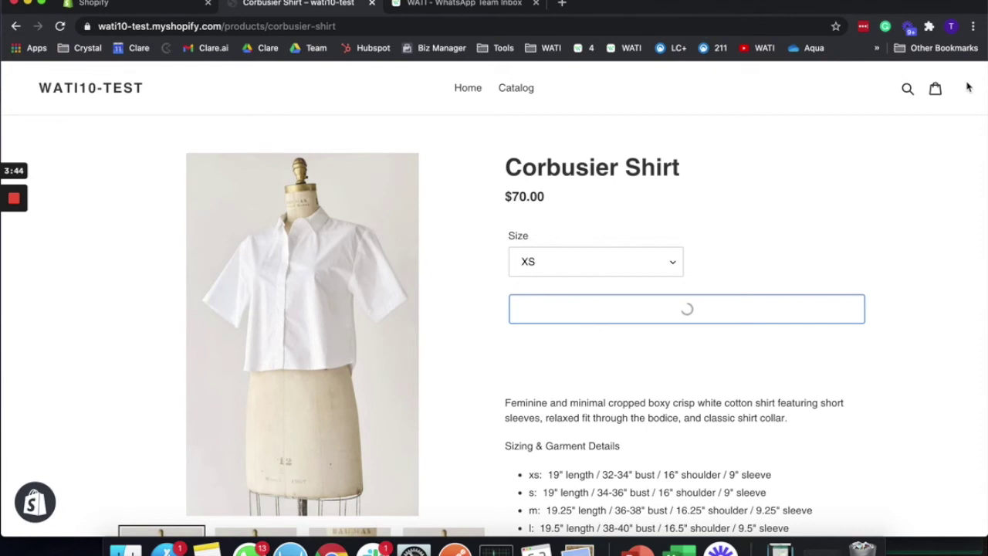
pyautogui.click(911, 201)
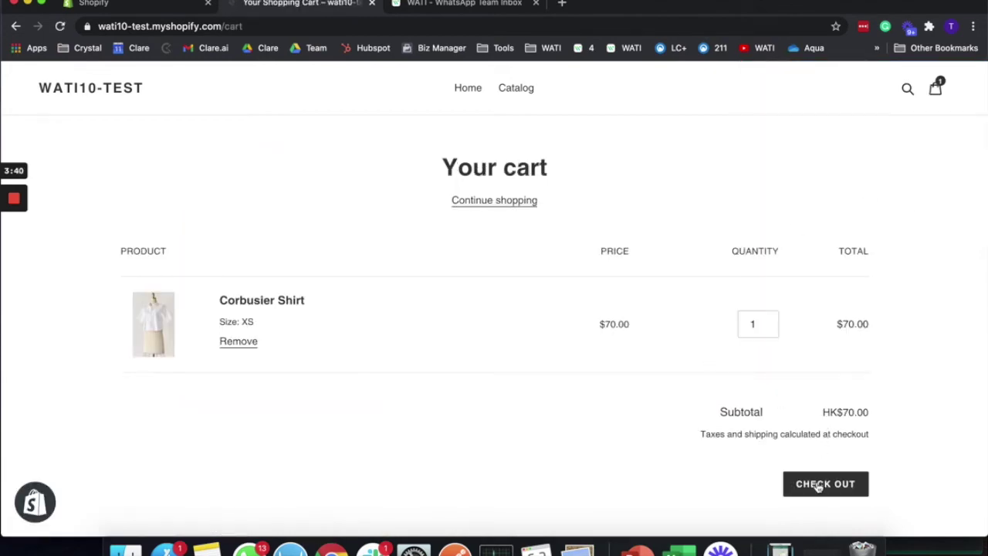
# Step: Check out and reach the Payment step totalling HKD $75.99 without paying
pyautogui.click(818, 492)
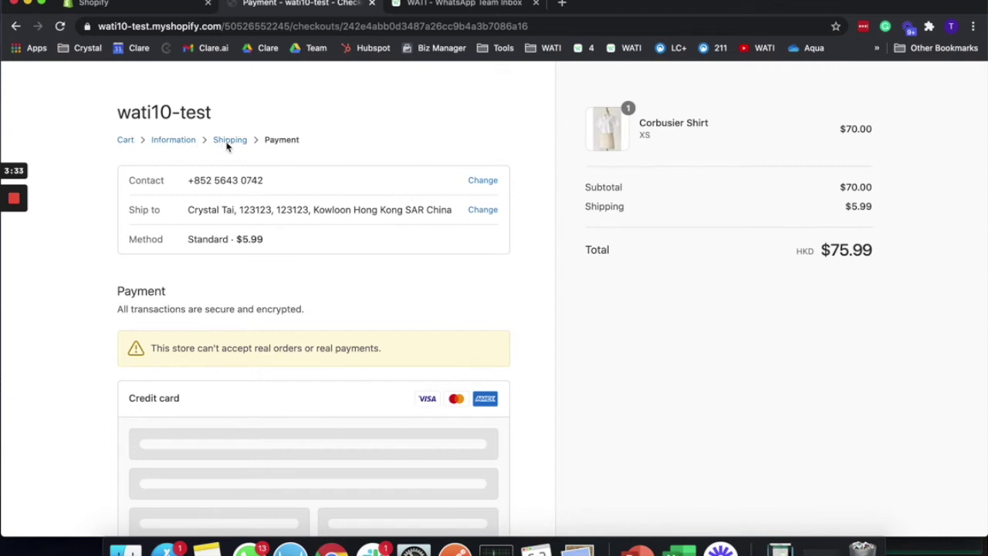
pyautogui.scroll(-3, 326, 326)
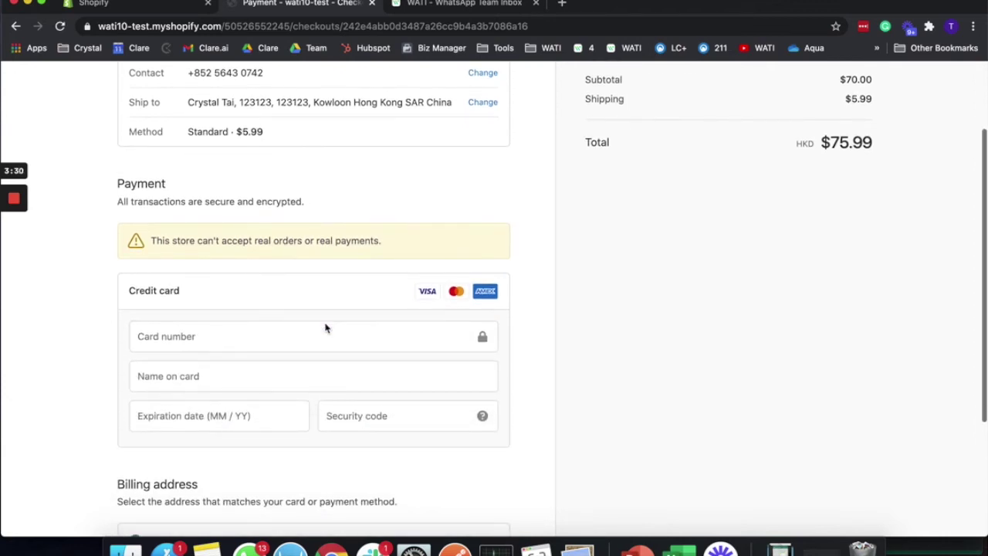
pyautogui.scroll(-4, 361, 320)
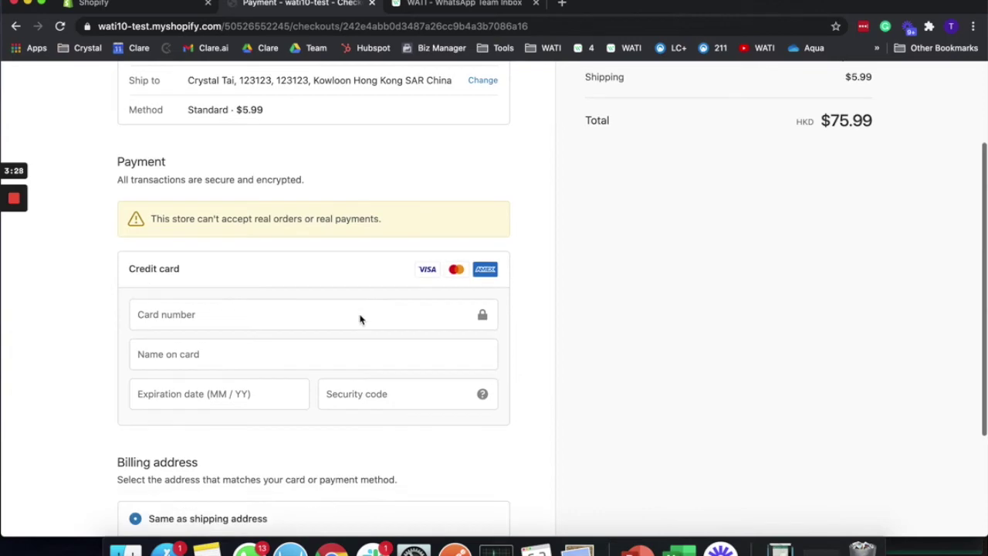
pyautogui.scroll(5, 362, 318)
pyautogui.scroll(-6, 682, 432)
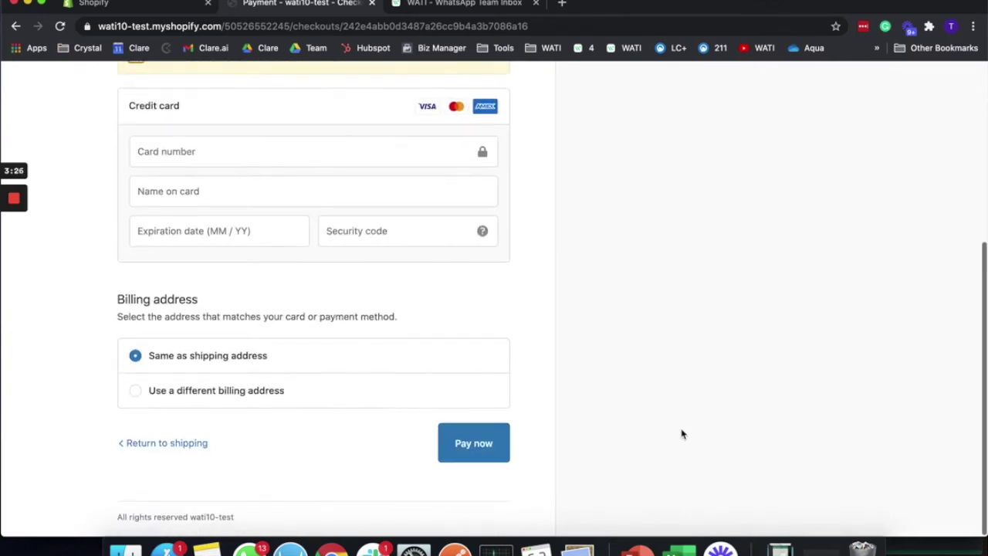
pyautogui.scroll(5, 682, 432)
pyautogui.scroll(-5, 682, 433)
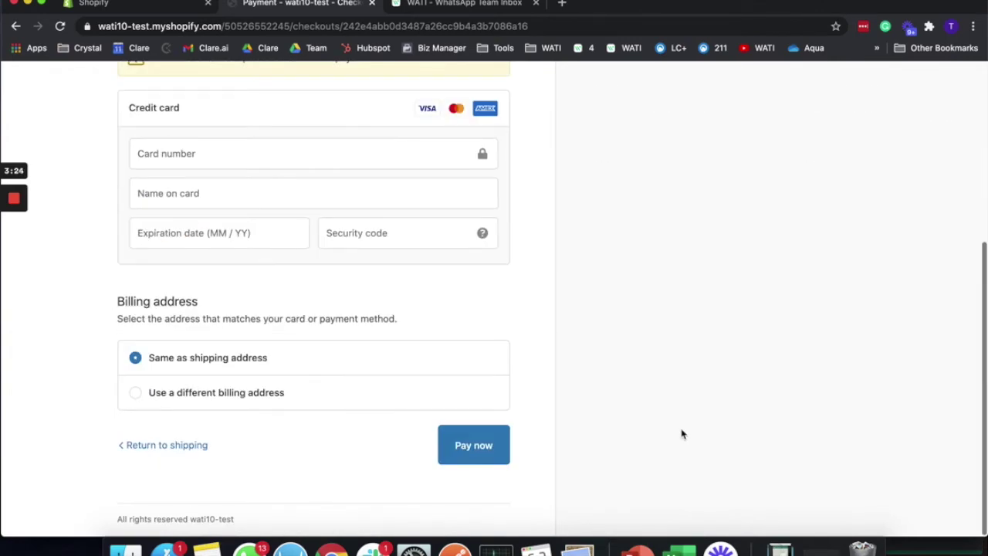
# Step: Save the enabled abandoned-cart recovery with the DEMO123 fixed coupon, then return to checkout payment
pyautogui.click(417, 6)
pyautogui.scroll(3, 404, 232)
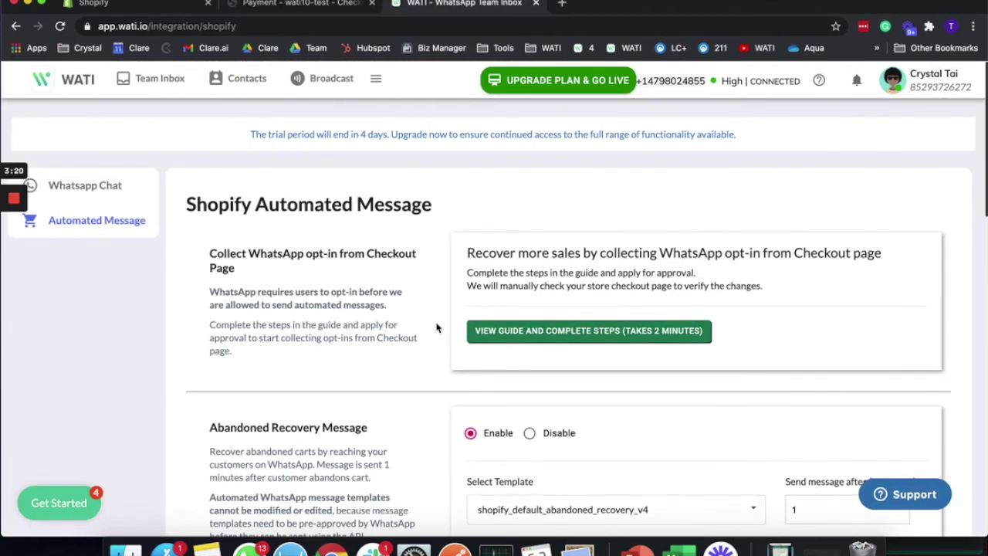
pyautogui.scroll(-2, 437, 324)
pyautogui.scroll(-2, 534, 425)
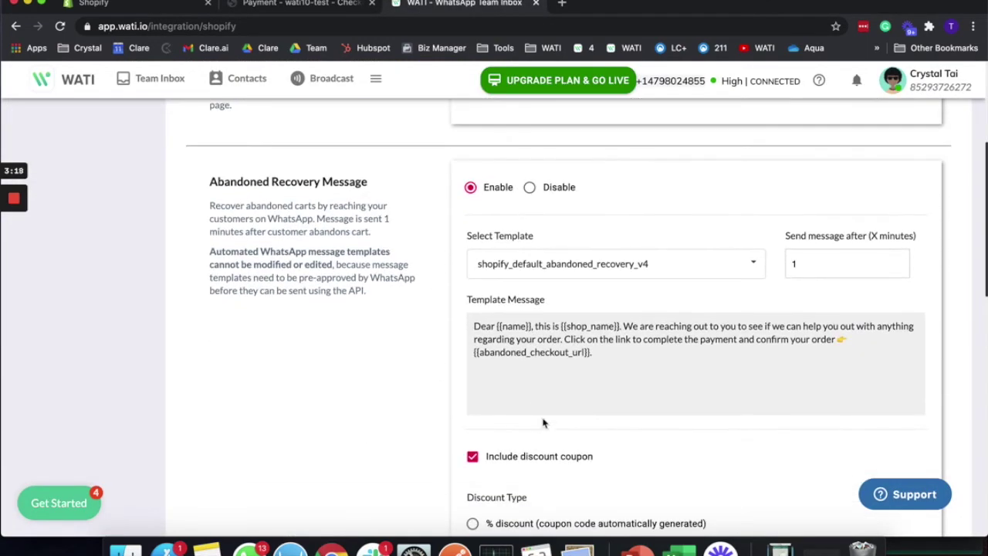
pyautogui.moveTo(786, 235); pyautogui.dragTo(908, 246)
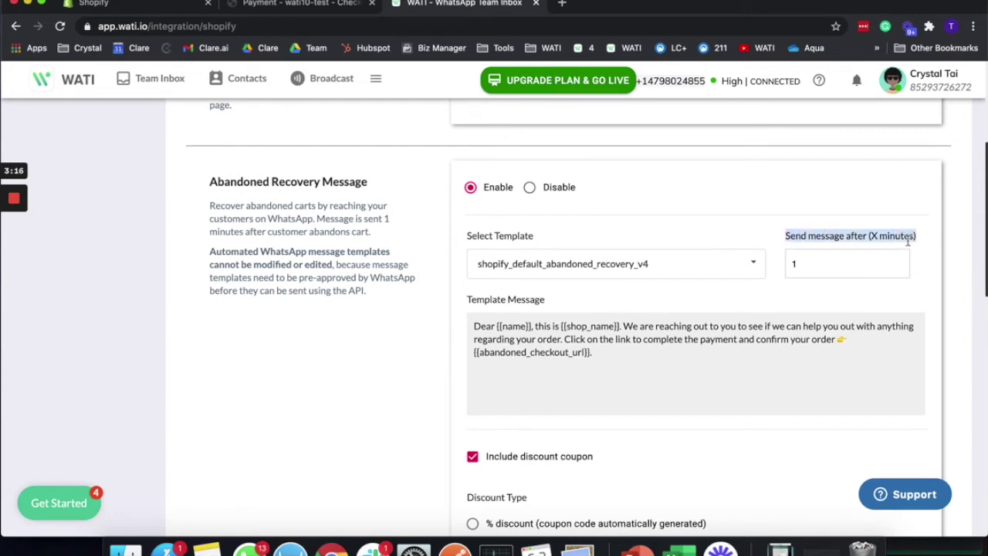
pyautogui.click(908, 243)
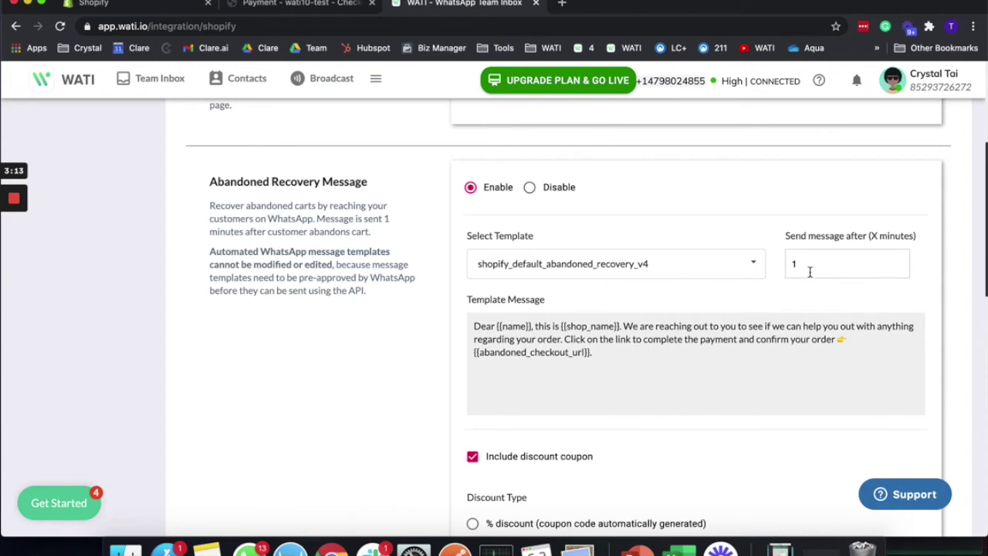
pyautogui.scroll(-3, 785, 325)
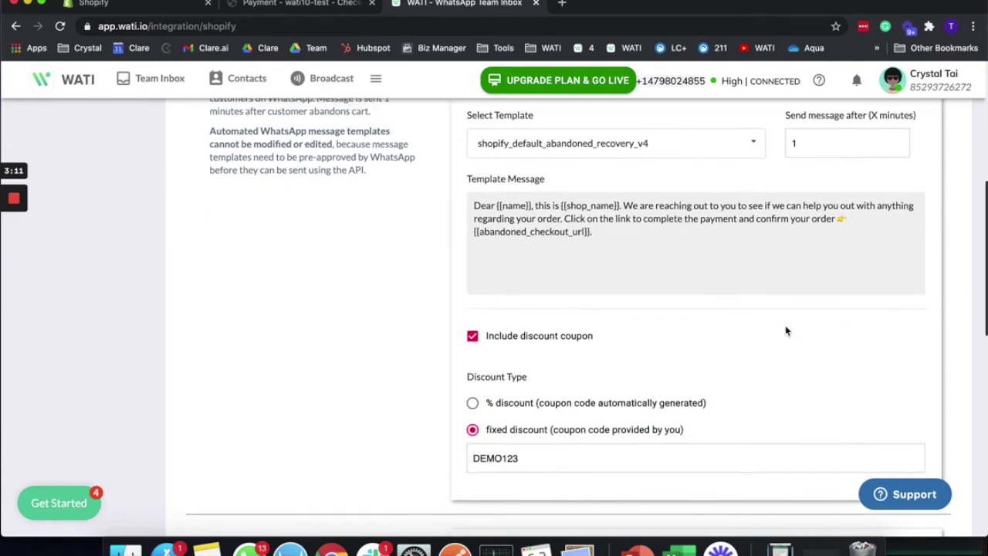
pyautogui.scroll(-2, 520, 288)
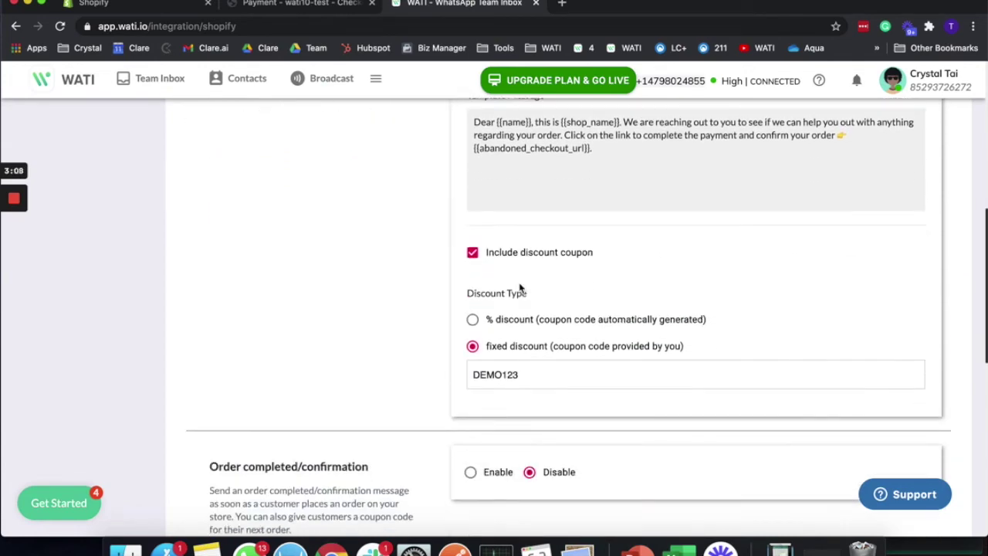
pyautogui.scroll(-10, 520, 287)
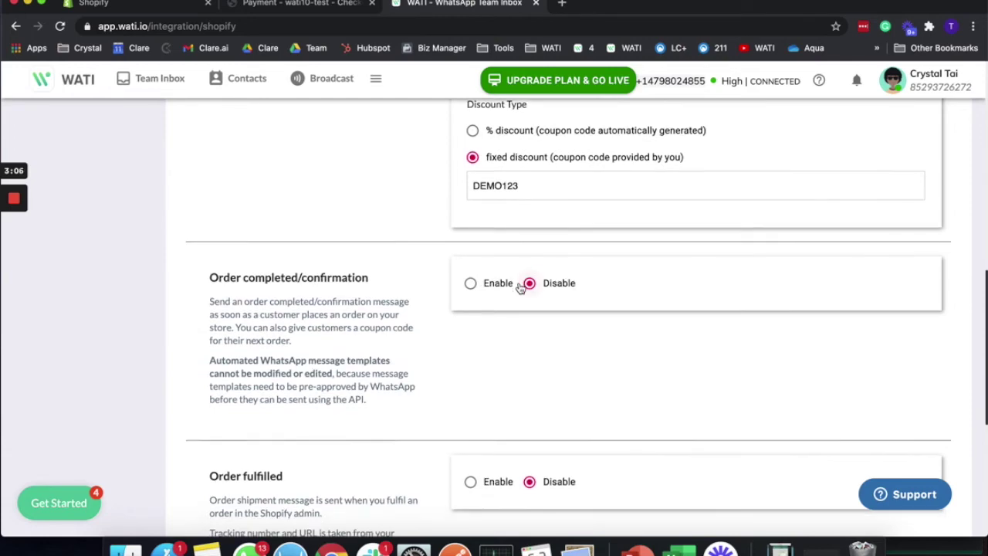
pyautogui.scroll(-4, 520, 288)
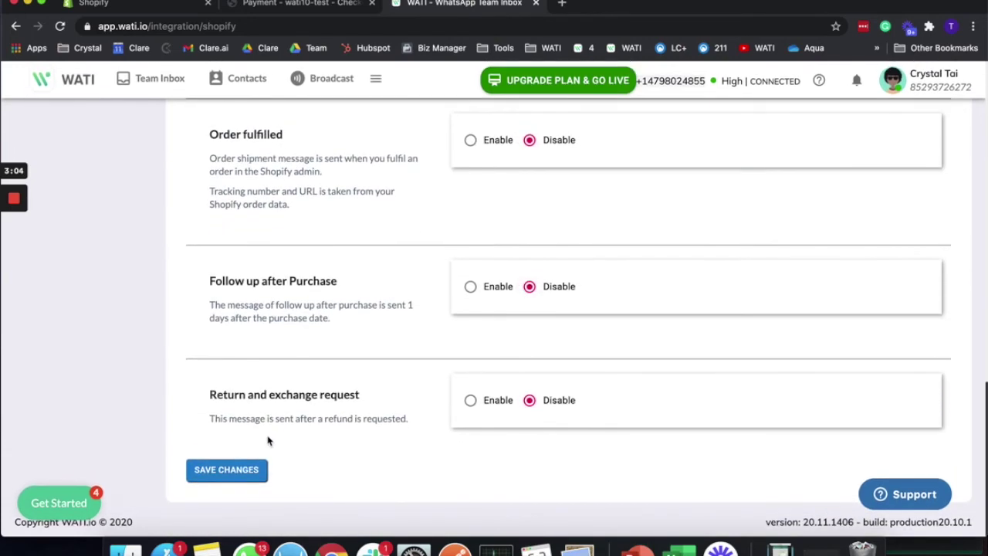
pyautogui.click(243, 467)
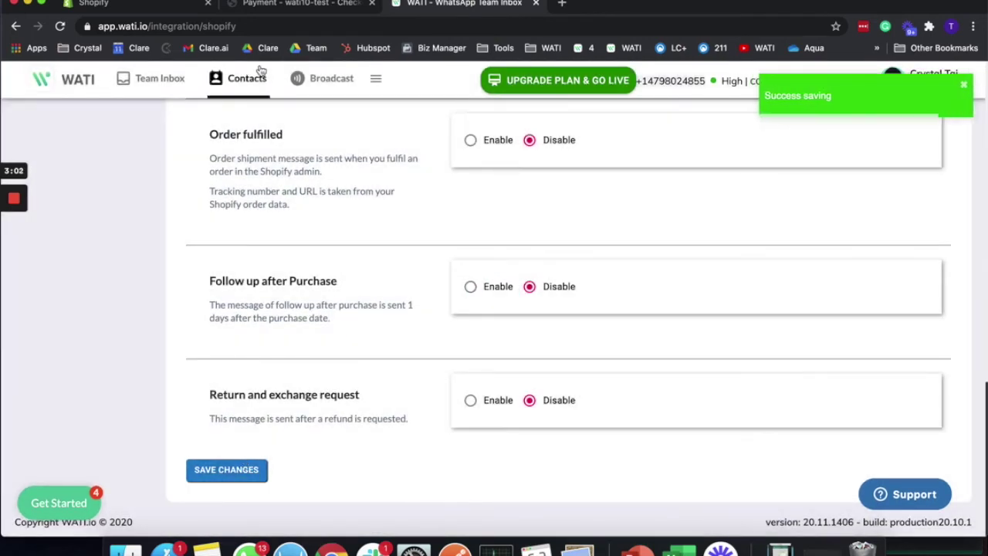
pyautogui.click(274, 8)
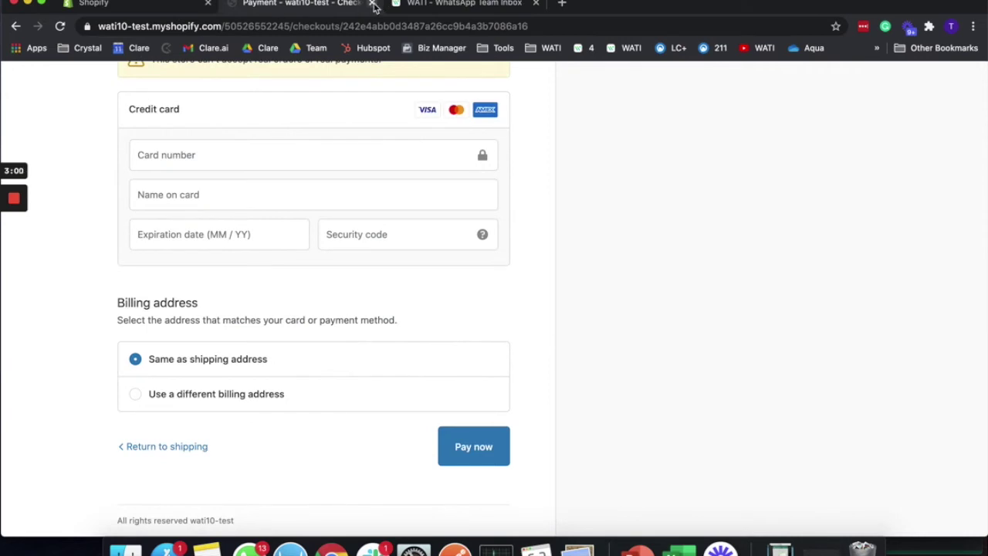
# Step: Close the checkout tab and change the abandoned-cart send delay from 1 to 10 minutes
pyautogui.scroll(5, 241, 216)
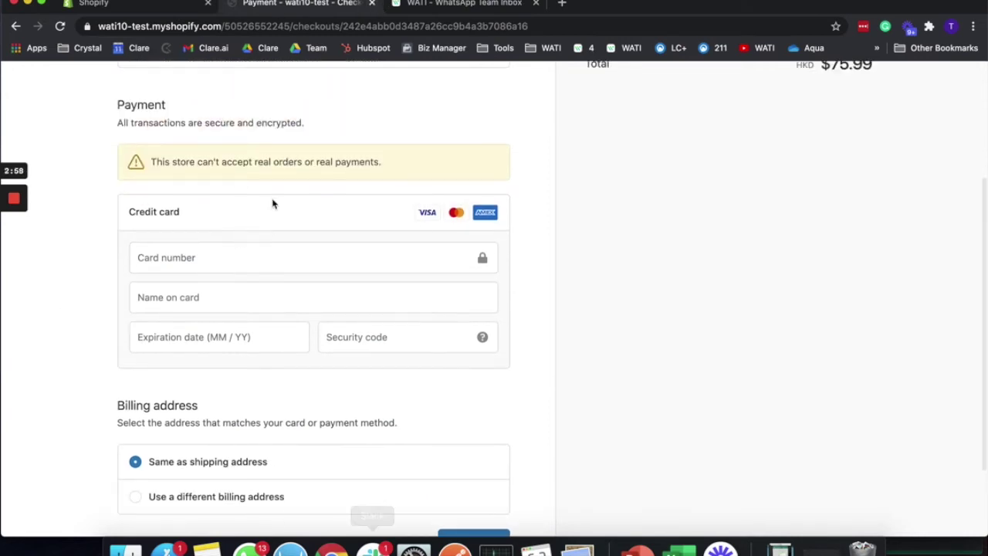
pyautogui.click(371, 4)
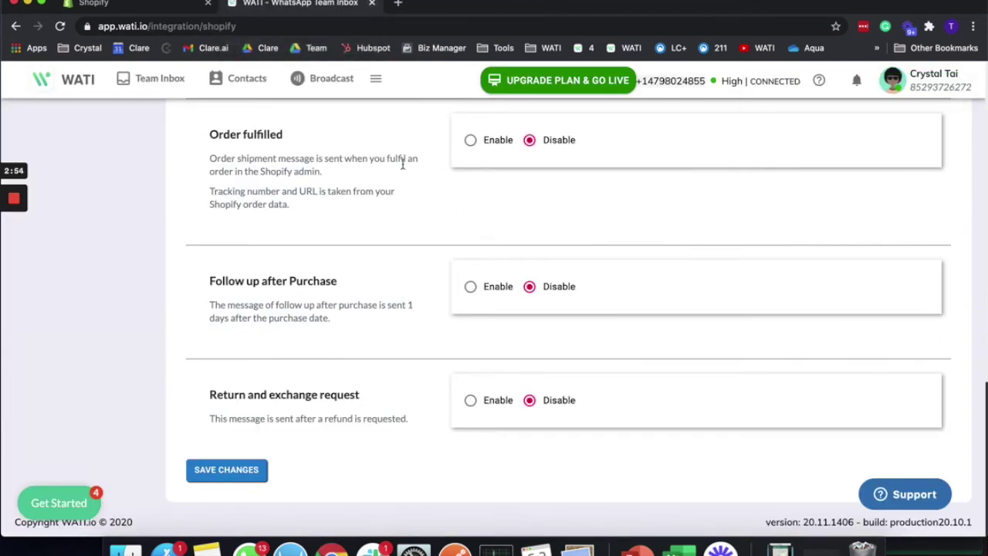
pyautogui.scroll(10, 500, 239)
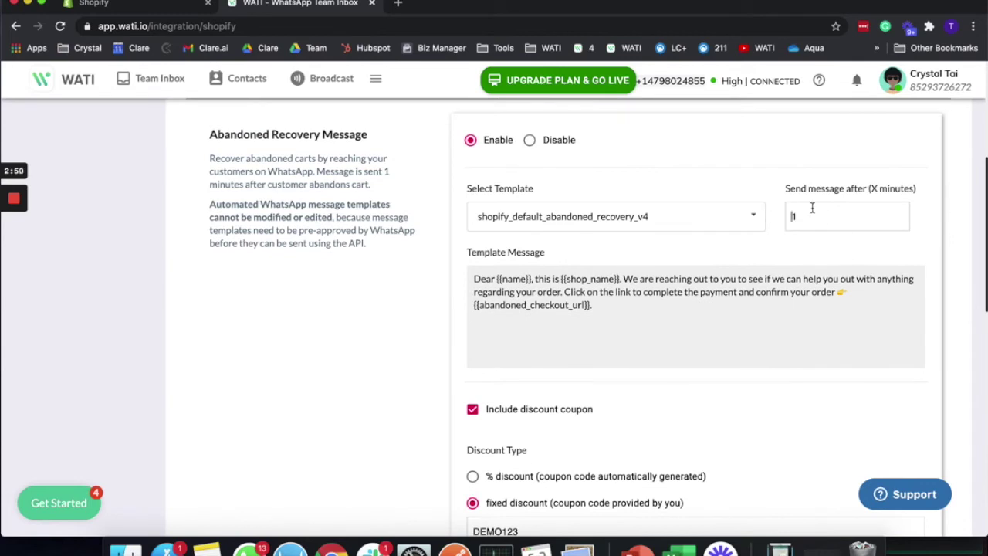
pyautogui.click(800, 214)
pyautogui.doubleClick(841, 221)
pyautogui.write('0')
pyautogui.click(704, 313)
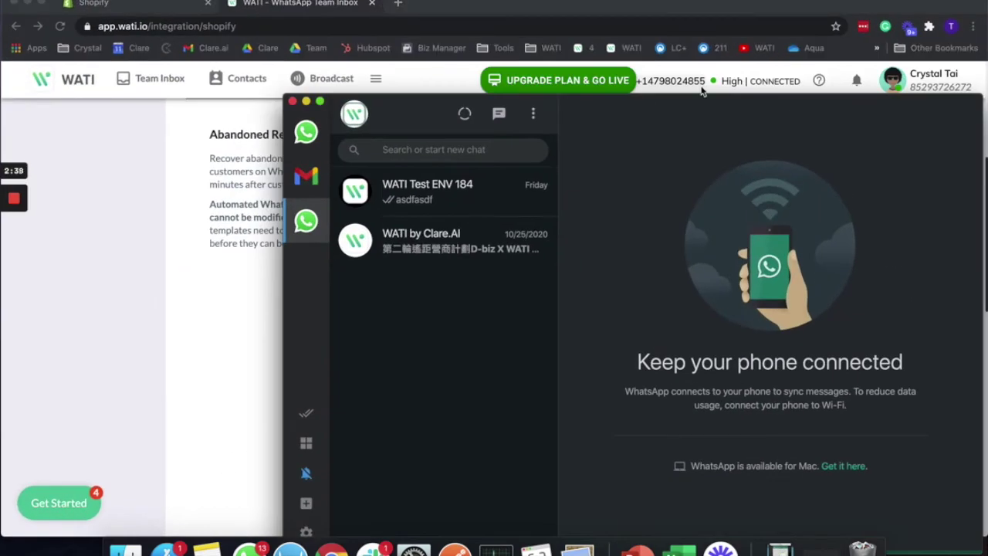
# Step: Open the WATI by Clare.AI chat showing the abandoned-cart recovery message
pyautogui.moveTo(701, 116); pyautogui.dragTo(703, 111)
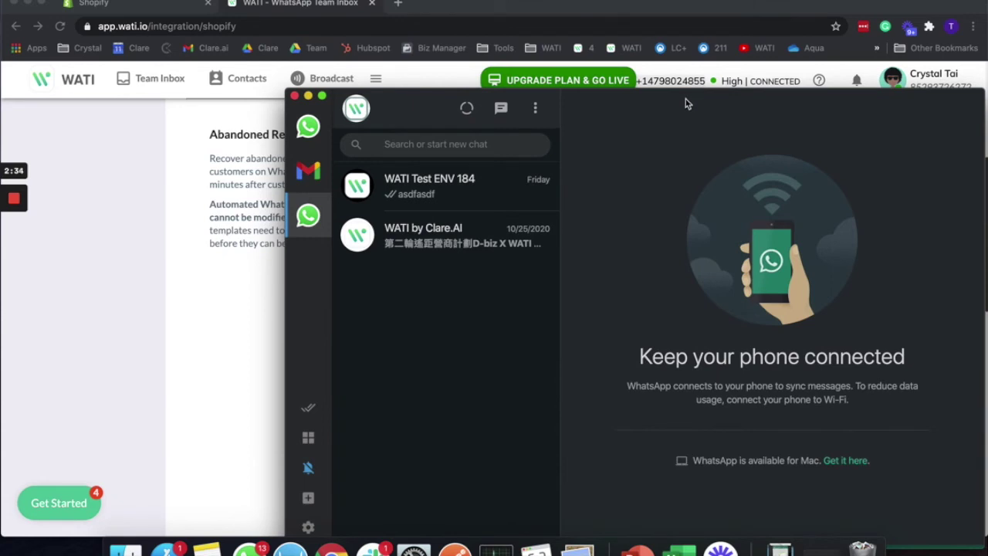
pyautogui.moveTo(686, 98); pyautogui.dragTo(677, 99)
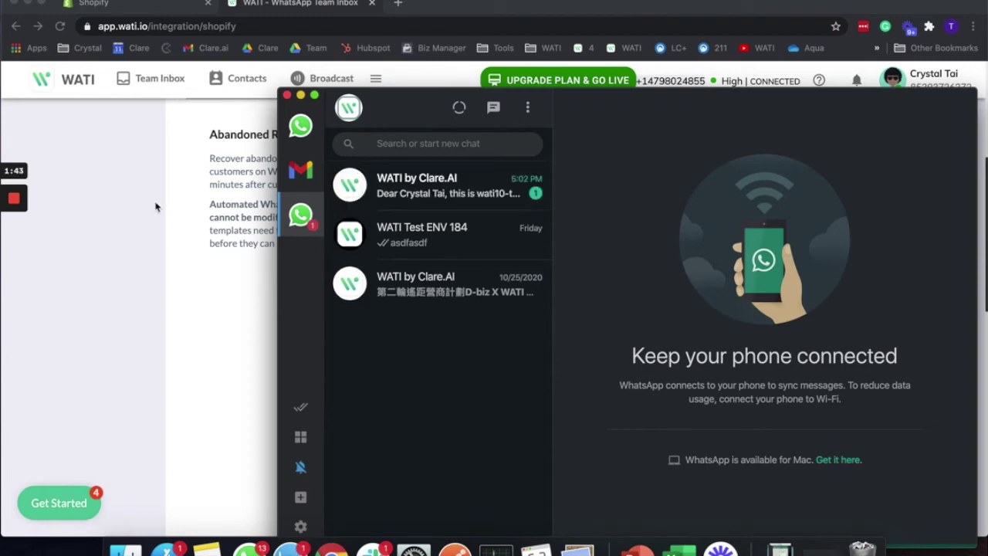
pyautogui.click(421, 192)
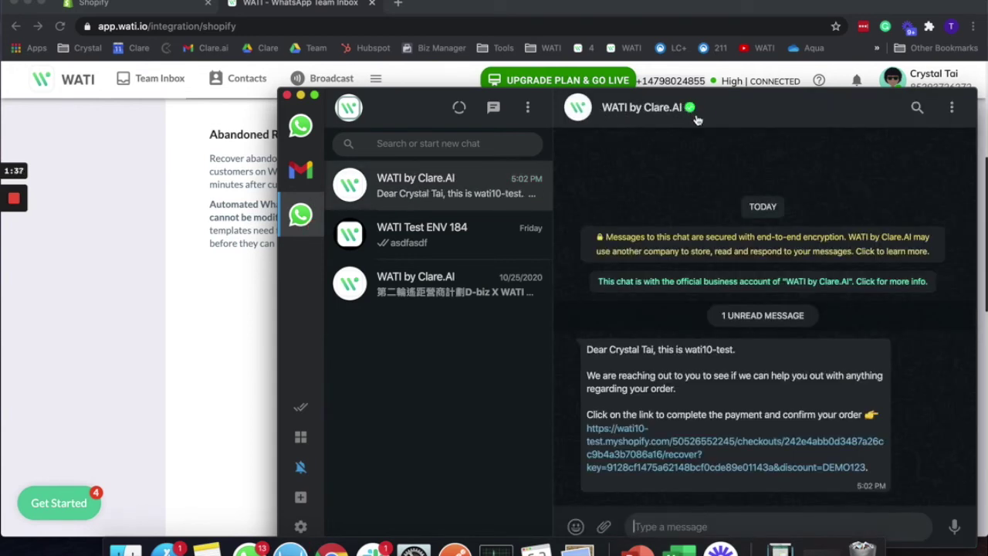
# Step: Review the WATI by Clare.AI contact info, selecting its phone number, then return to the chat
pyautogui.click(633, 108)
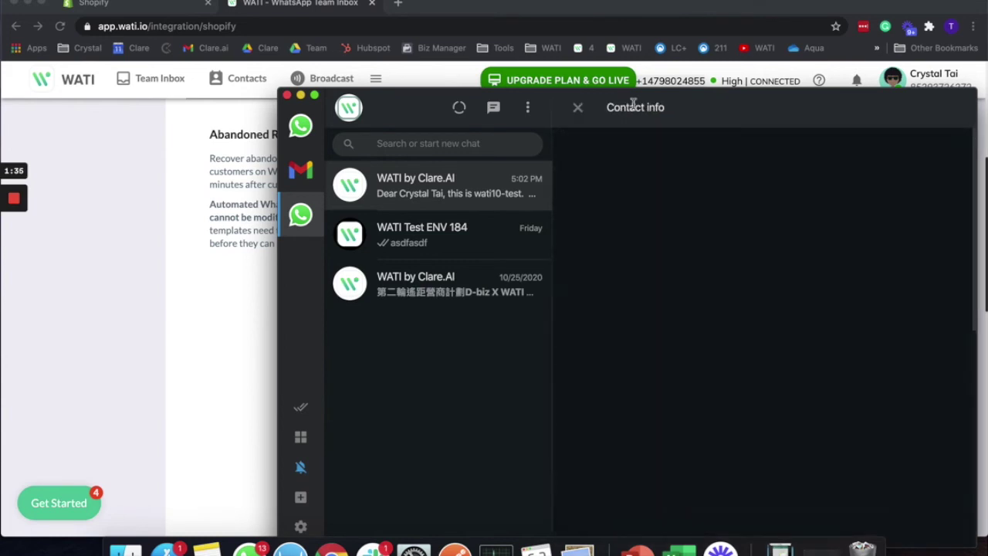
pyautogui.scroll(-3, 653, 437)
pyautogui.scroll(-5, 654, 438)
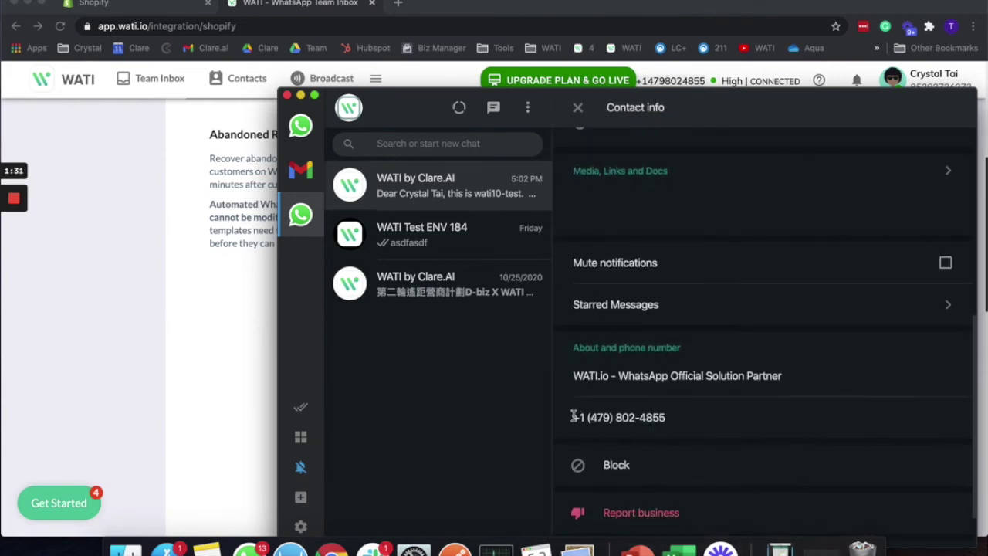
pyautogui.moveTo(572, 417); pyautogui.dragTo(684, 420)
pyautogui.click(577, 107)
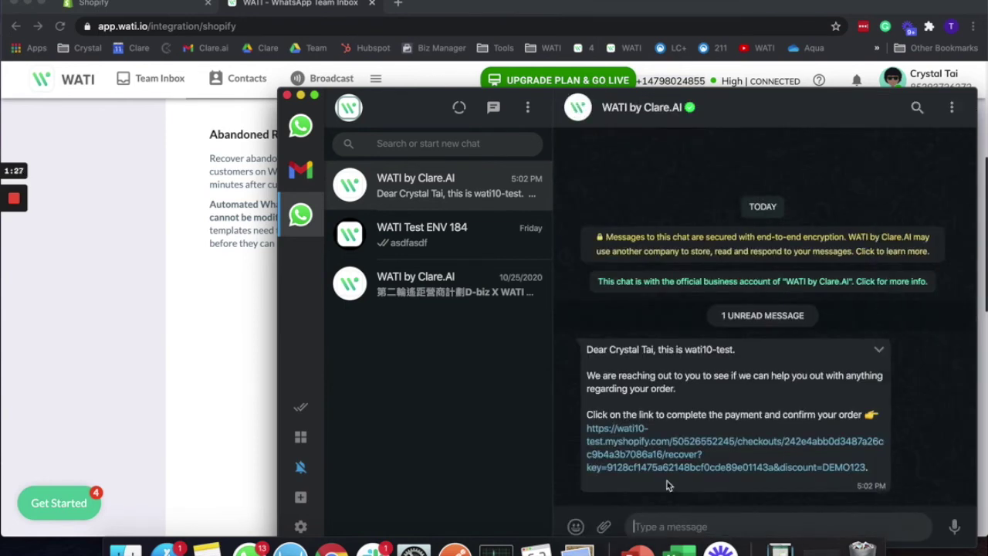
# Step: Follow the DEMO123 recovery link, review the wati10-test checkout Payment step, then return to WhatsApp
pyautogui.click(732, 449)
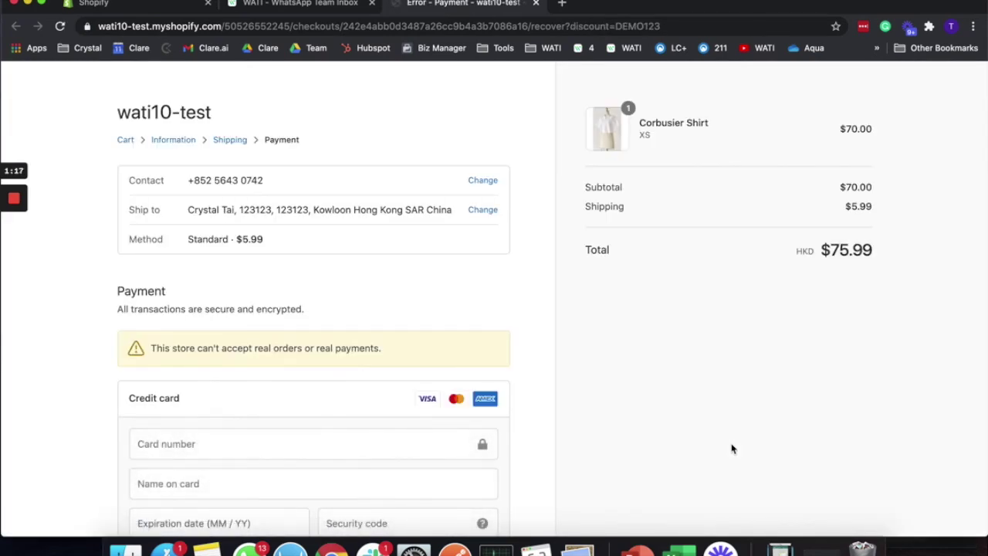
pyautogui.scroll(-1, 732, 448)
pyautogui.scroll(-5, 732, 449)
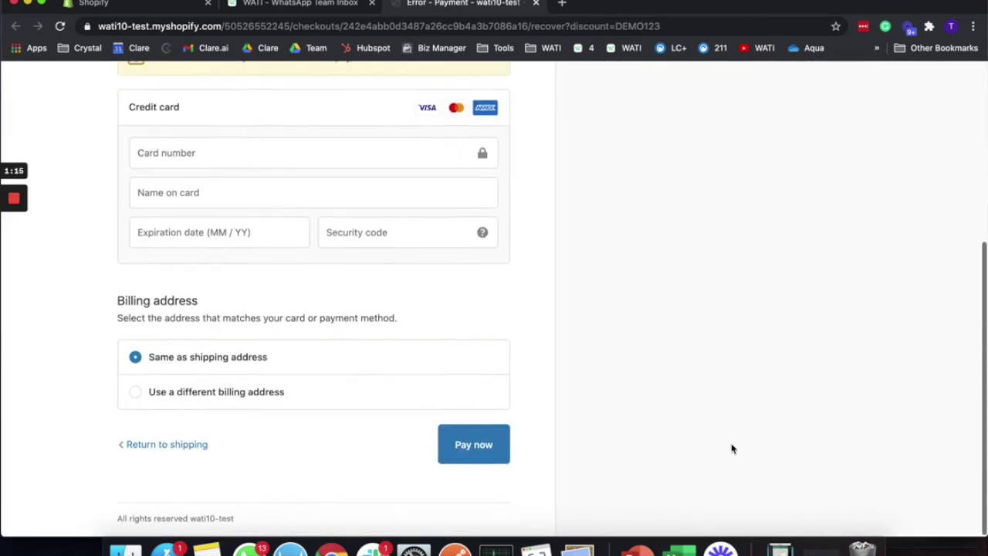
pyautogui.scroll(6, 731, 449)
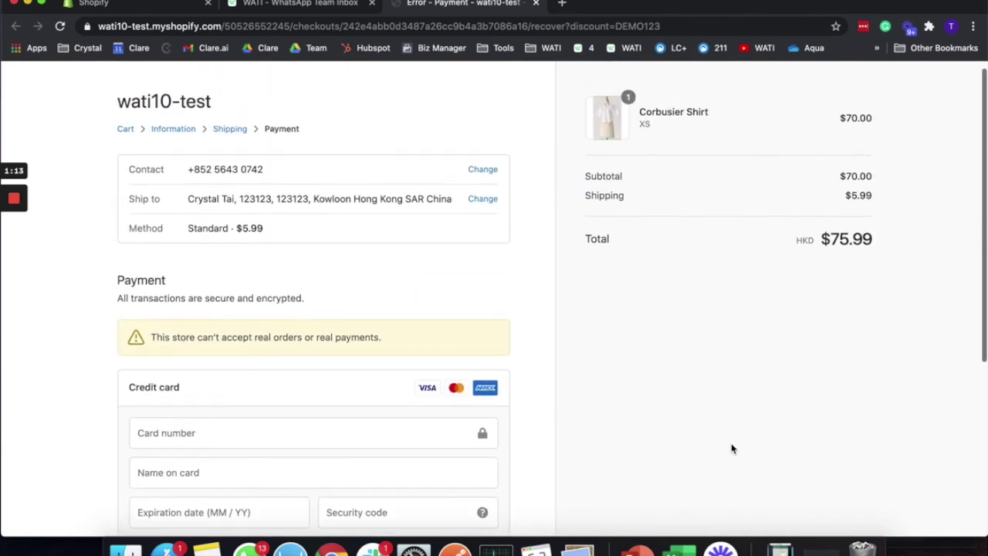
pyautogui.scroll(1, 732, 449)
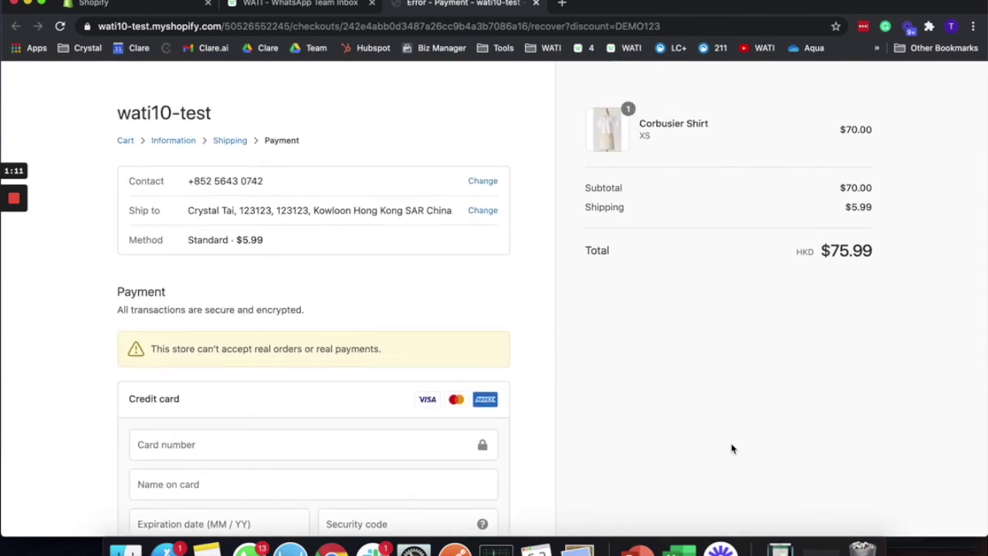
pyautogui.scroll(-5, 731, 448)
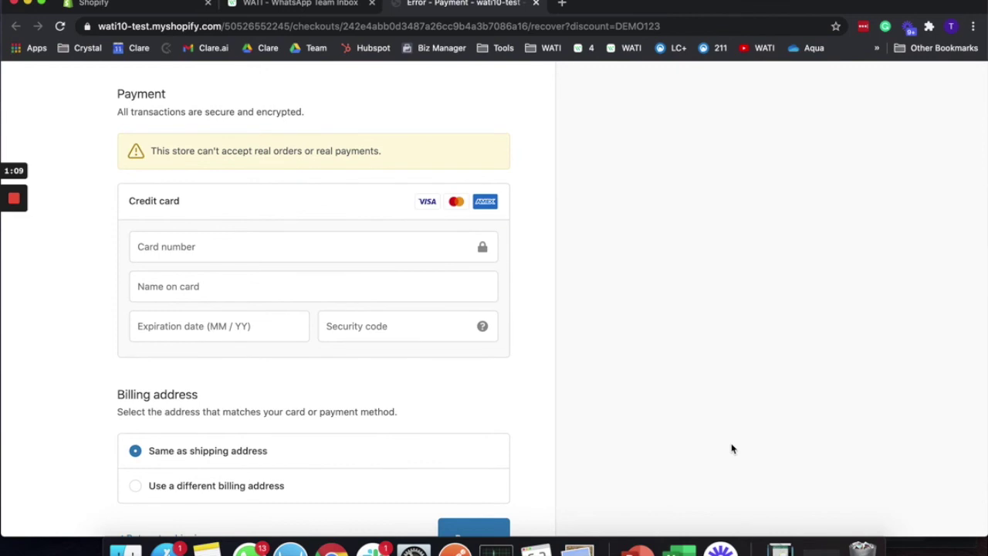
pyautogui.scroll(-1, 732, 449)
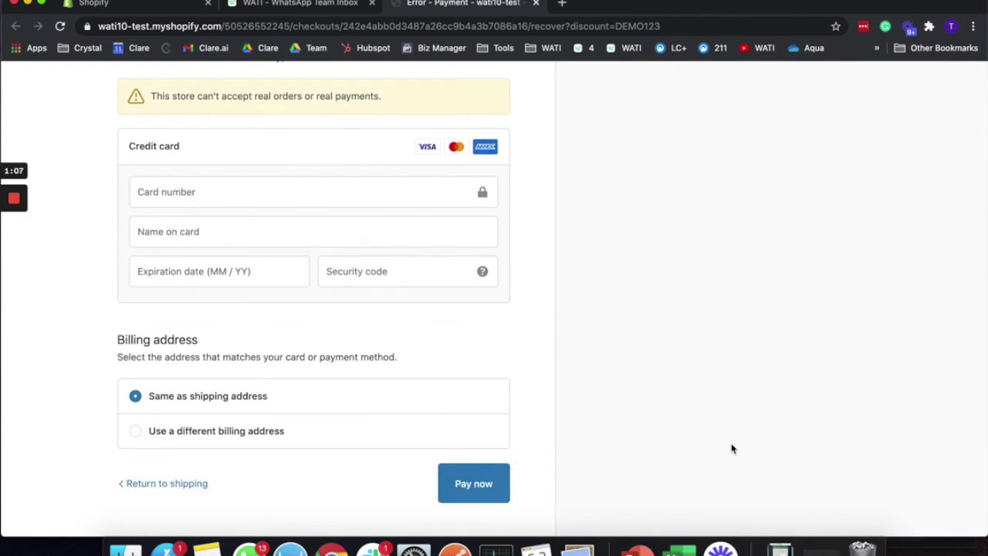
pyautogui.scroll(3, 732, 448)
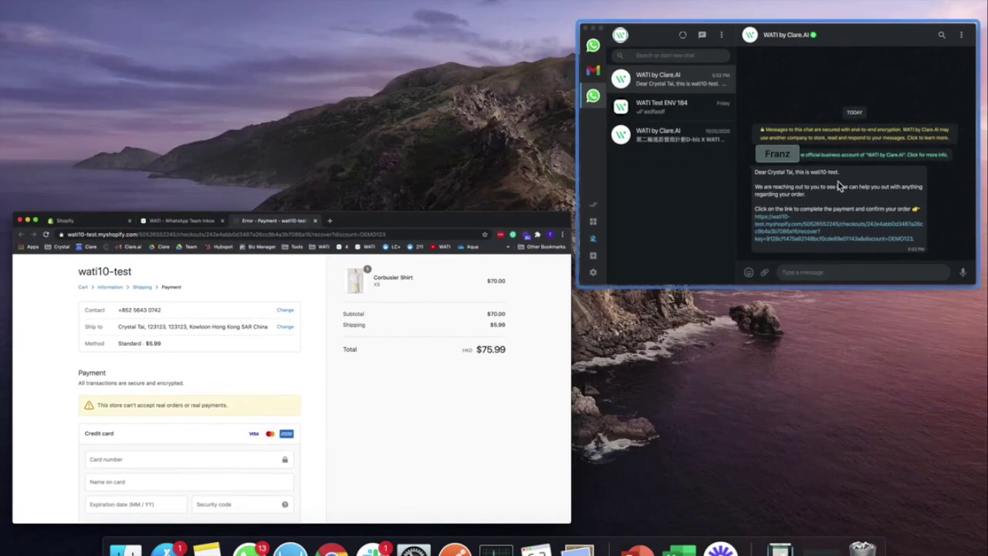
pyautogui.click(789, 310)
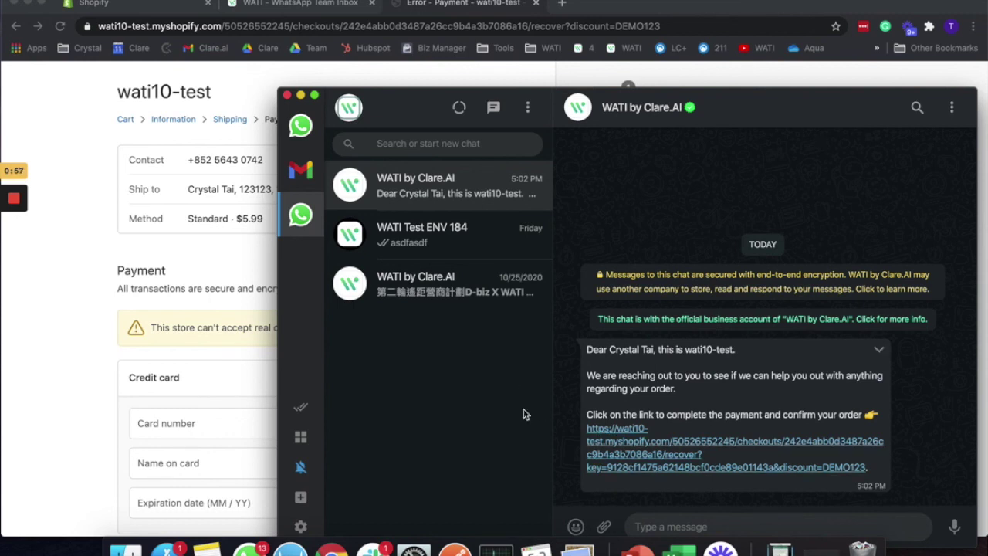
# Step: Switch to the WATI Shopify integration tab and scroll down to the disabled follow-up message settings
pyautogui.click(109, 314)
pyautogui.scroll(-4, 110, 313)
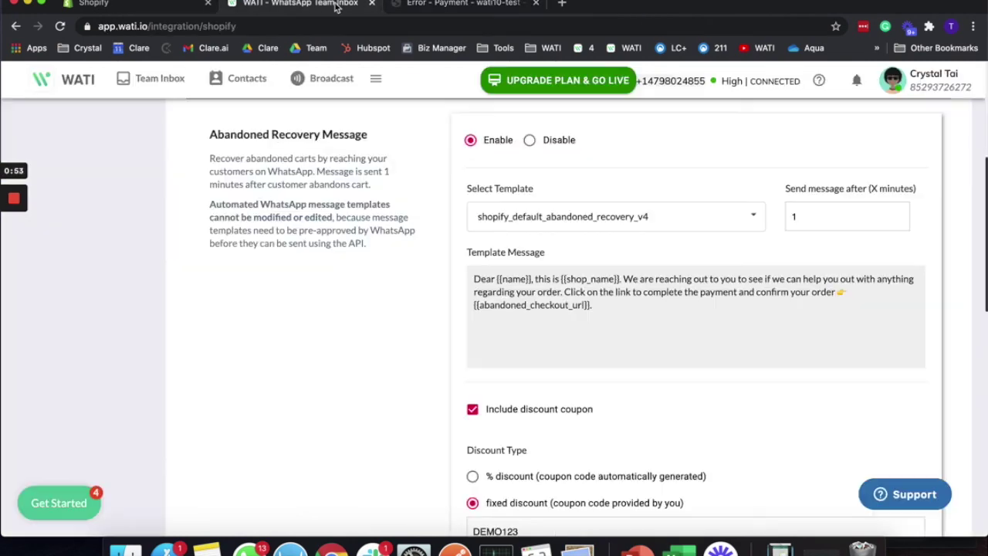
pyautogui.click(339, 8)
pyautogui.scroll(-5, 350, 352)
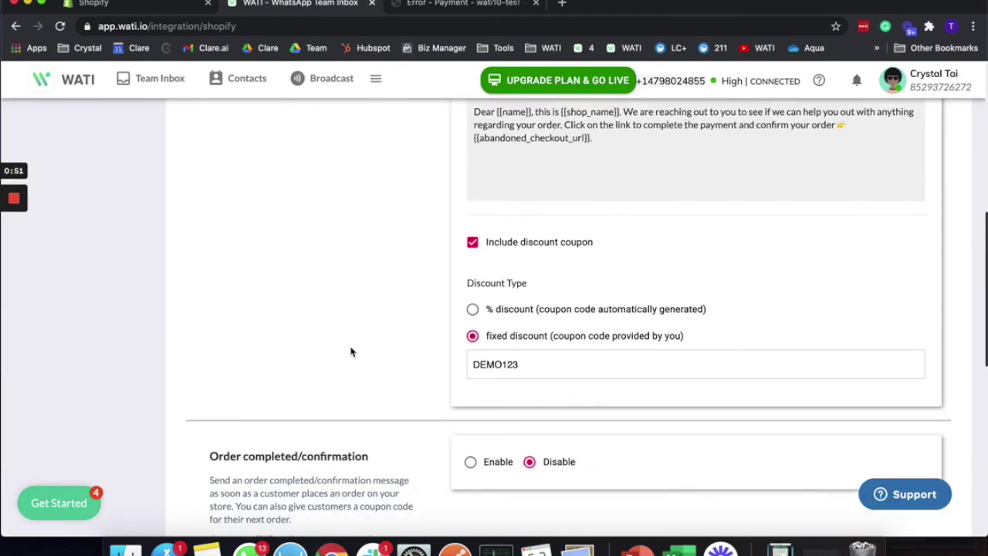
pyautogui.scroll(-4, 398, 419)
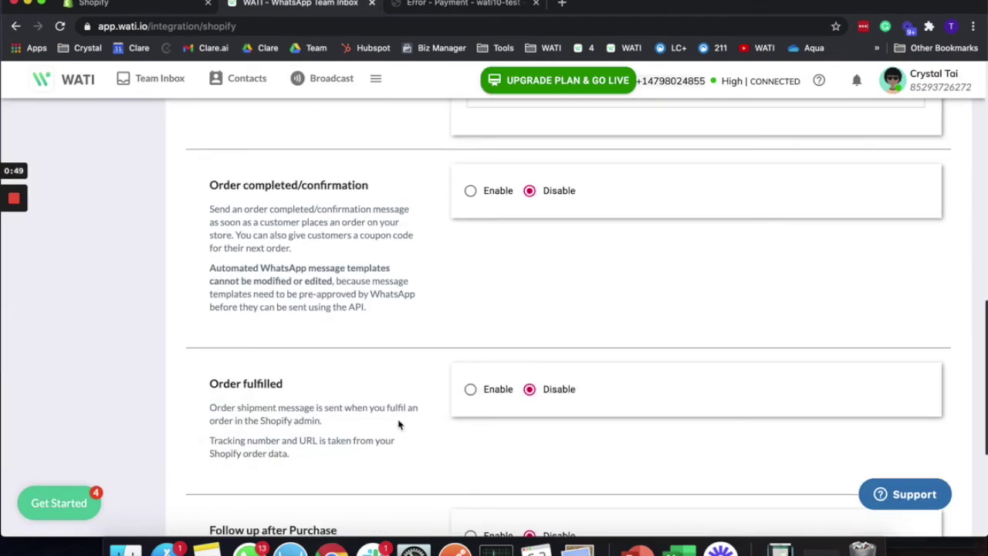
pyautogui.scroll(-2, 399, 423)
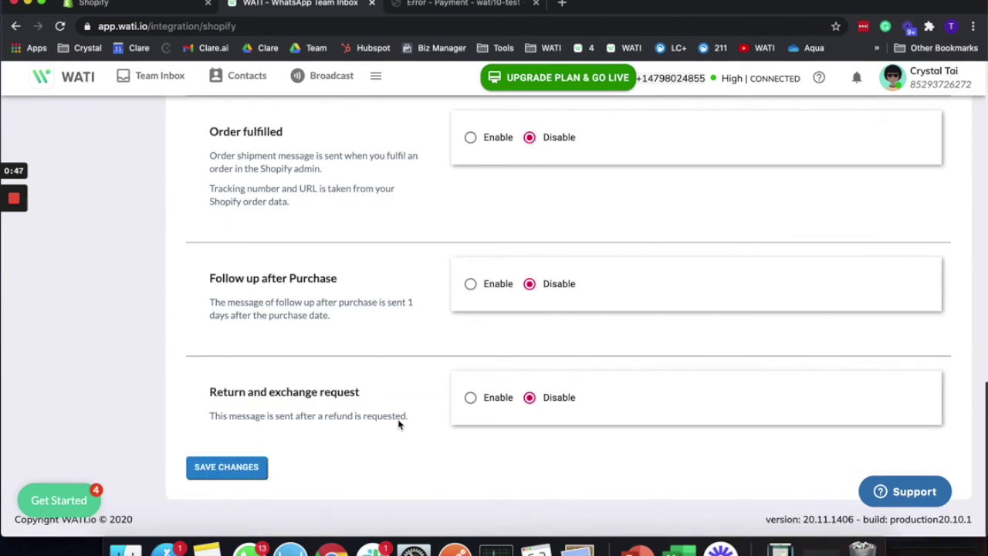